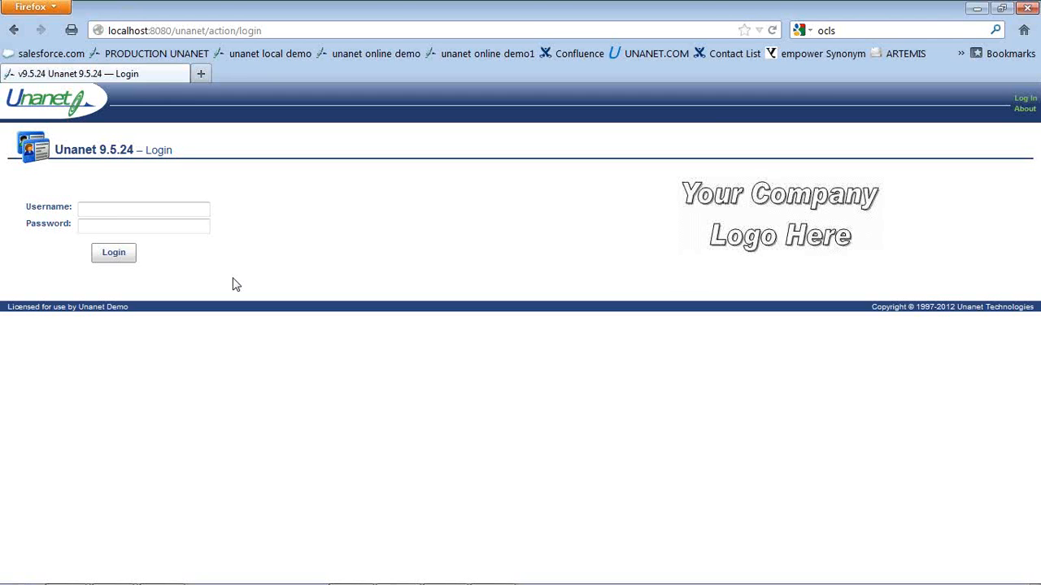
# Log in with the employee's username and account password.
pyautogui.write('la')
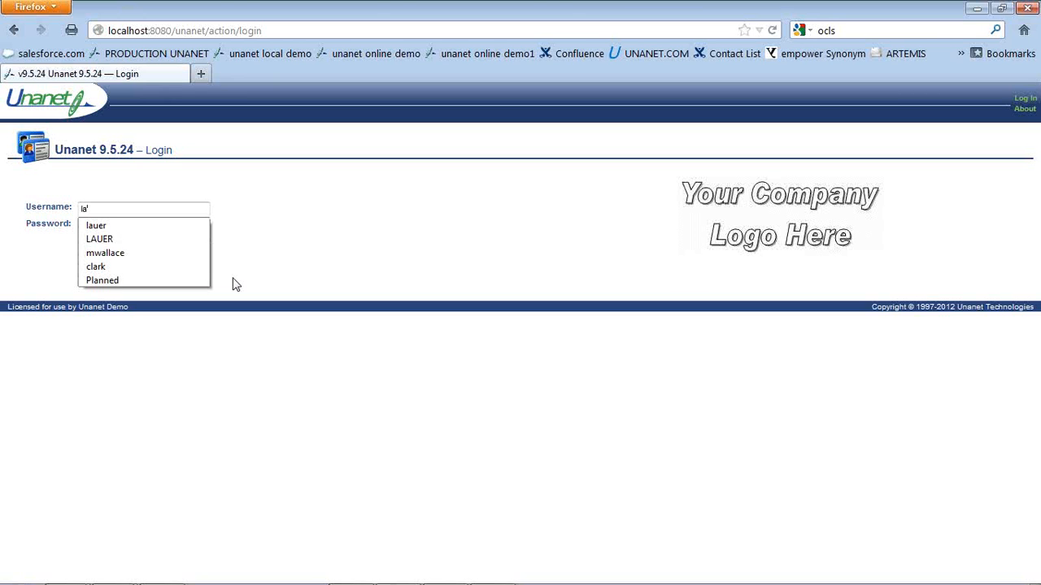
pyautogui.write('uer')
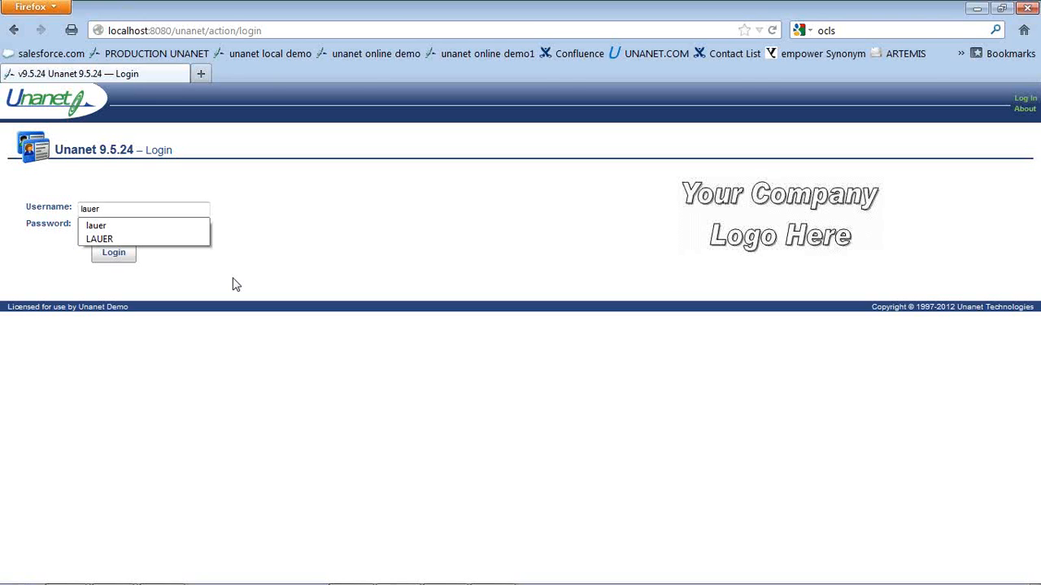
pyautogui.click(102, 226)
pyautogui.click(103, 226)
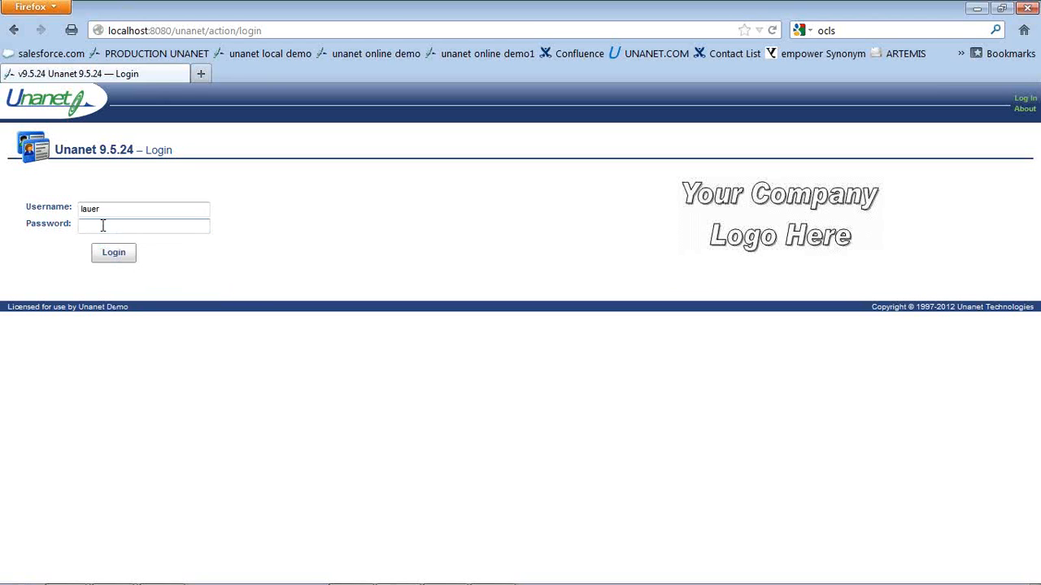
pyautogui.write('••••••••')
pyautogui.click(100, 259)
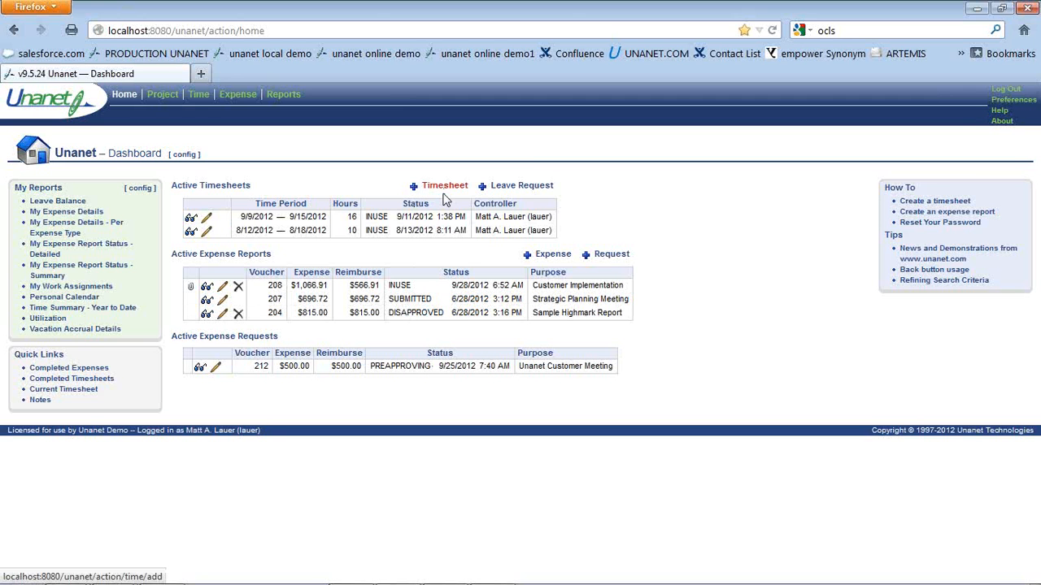
# Start a new expense report with the purpose "attend customer meeting" and the location "Sant Diego, CA".
pyautogui.click(557, 256)
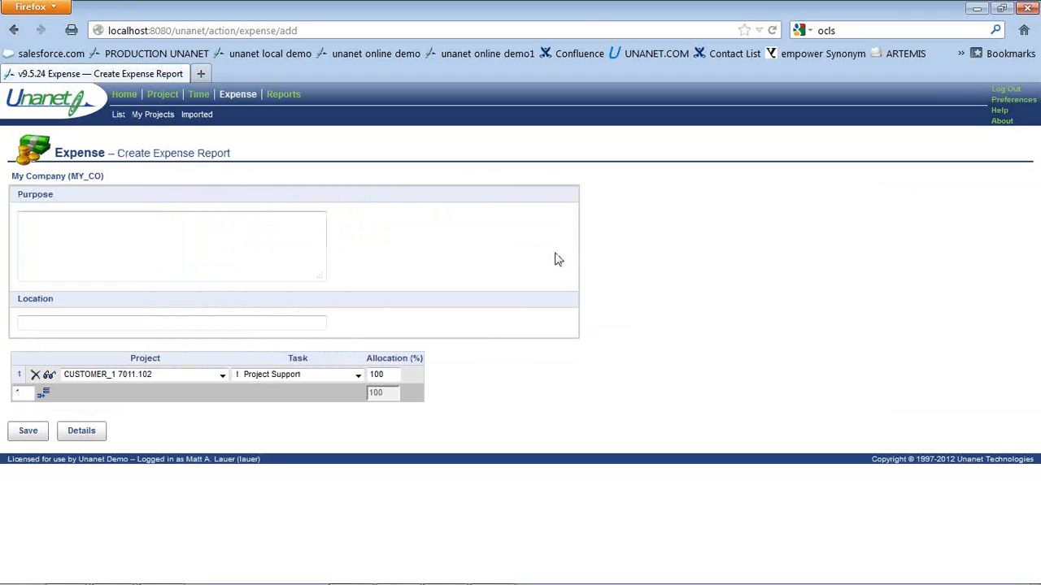
pyautogui.click(235, 234)
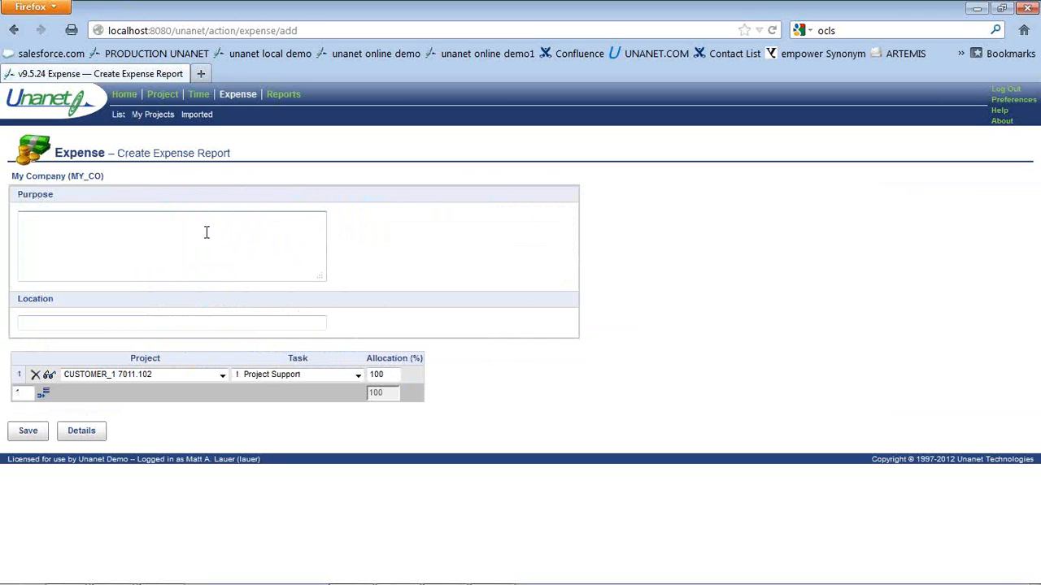
pyautogui.write('attend customer meeting')
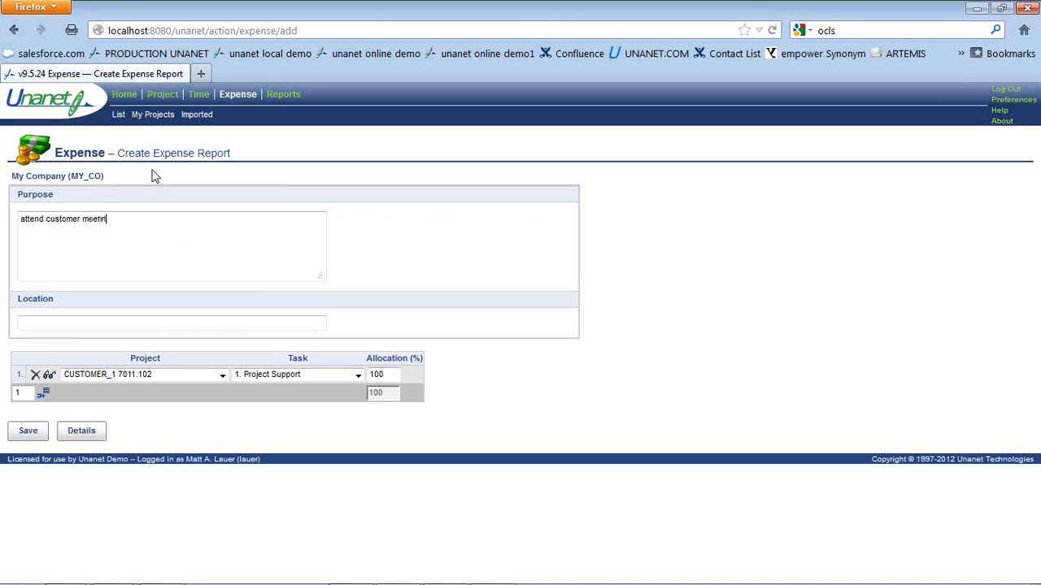
pyautogui.click(44, 324)
pyautogui.click(44, 324)
pyautogui.write('Sant')
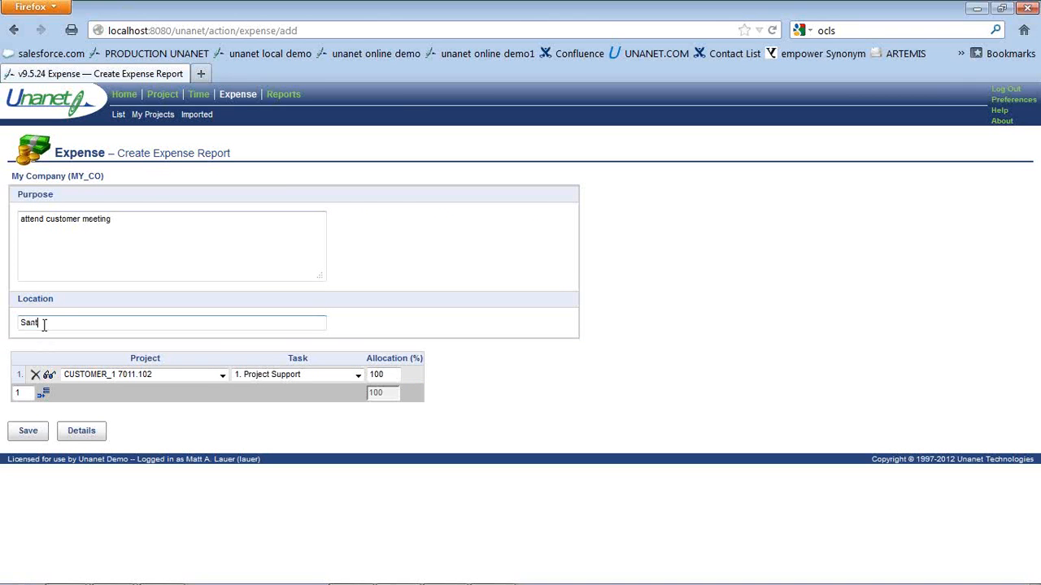
pyautogui.write(' Diego, CA')
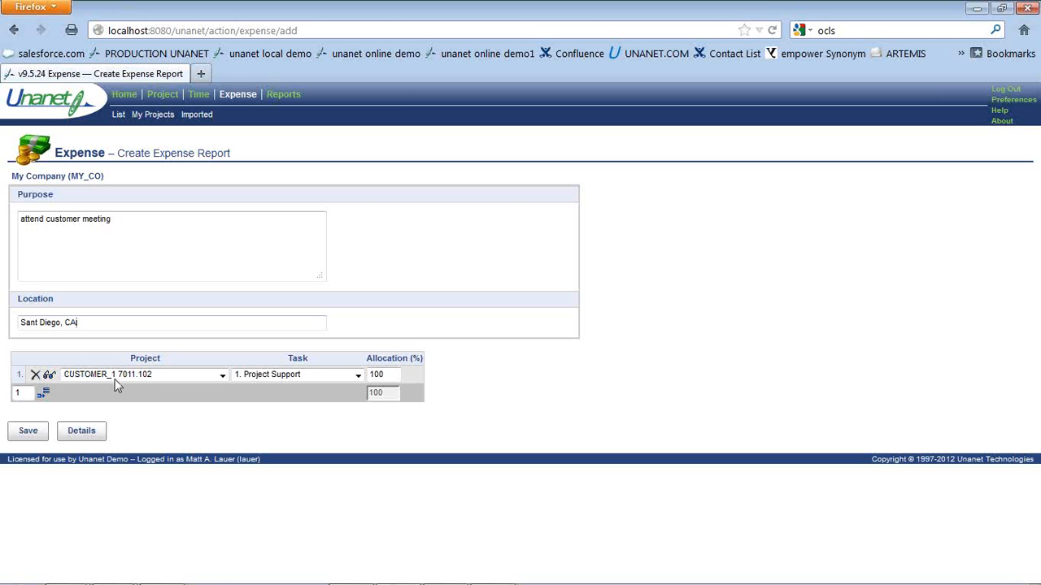
# Add a second project line to the new expense report and assign it to CUSTOMER_1 RECONSTRUCTION.
pyautogui.click(43, 393)
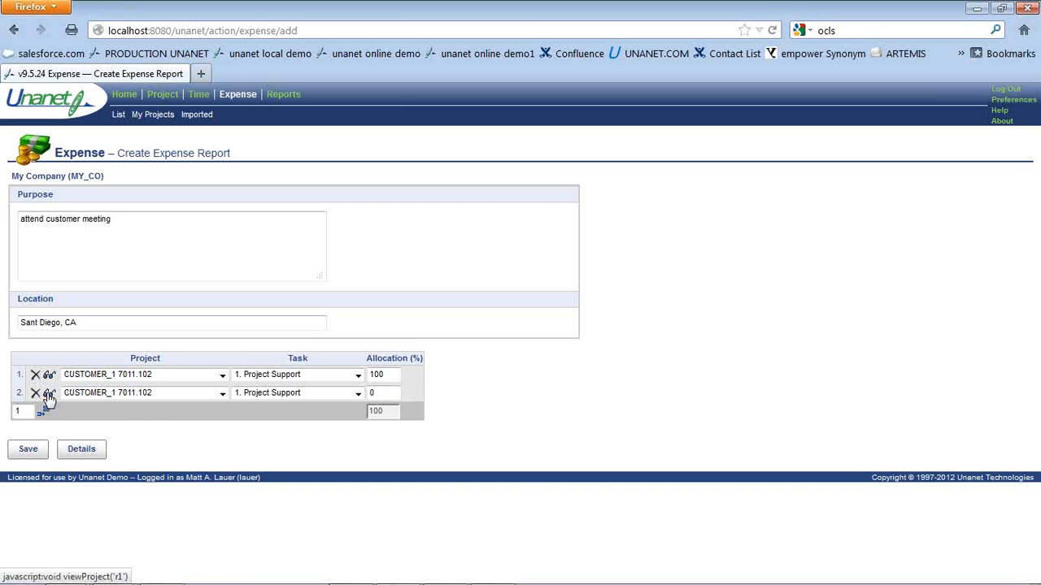
pyautogui.click(132, 394)
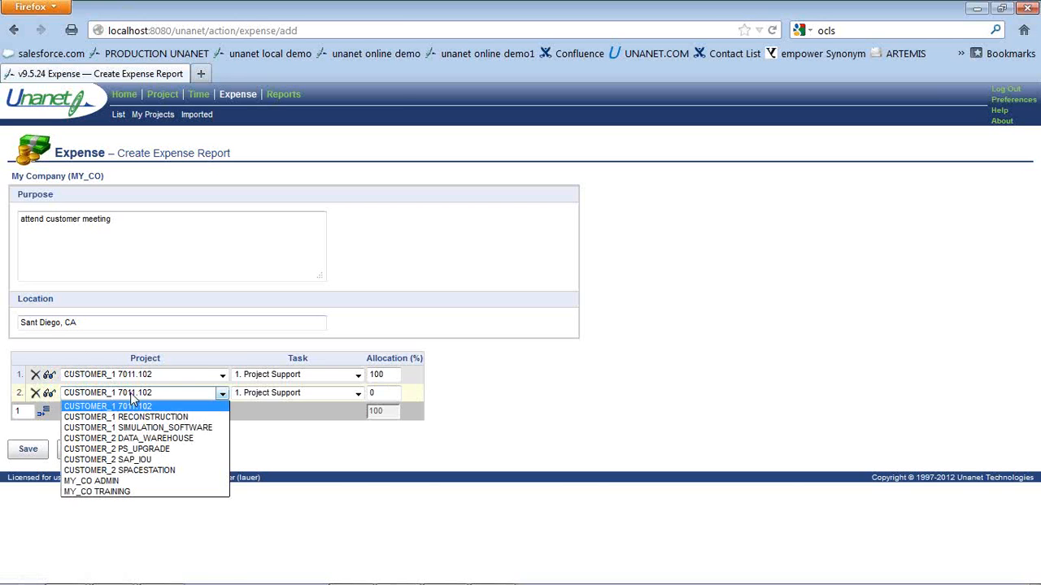
pyautogui.click(132, 418)
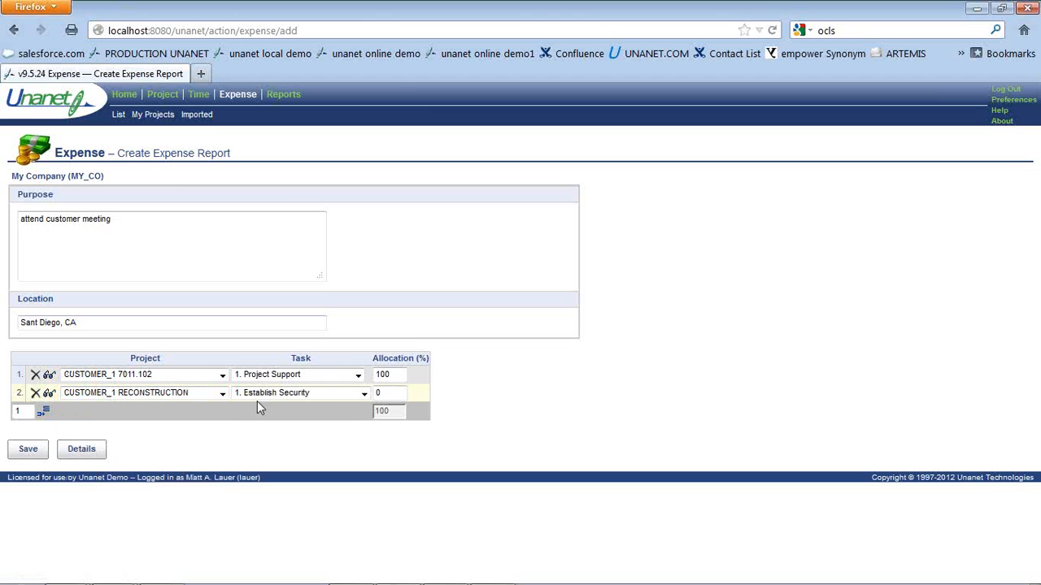
# Allocate 75% of the expenses to CUSTOMER_1 7011.102 and 25% to CUSTOMER_1 RECONSTRUCTION.
pyautogui.click(389, 392)
pyautogui.write('50')
pyautogui.click(393, 374)
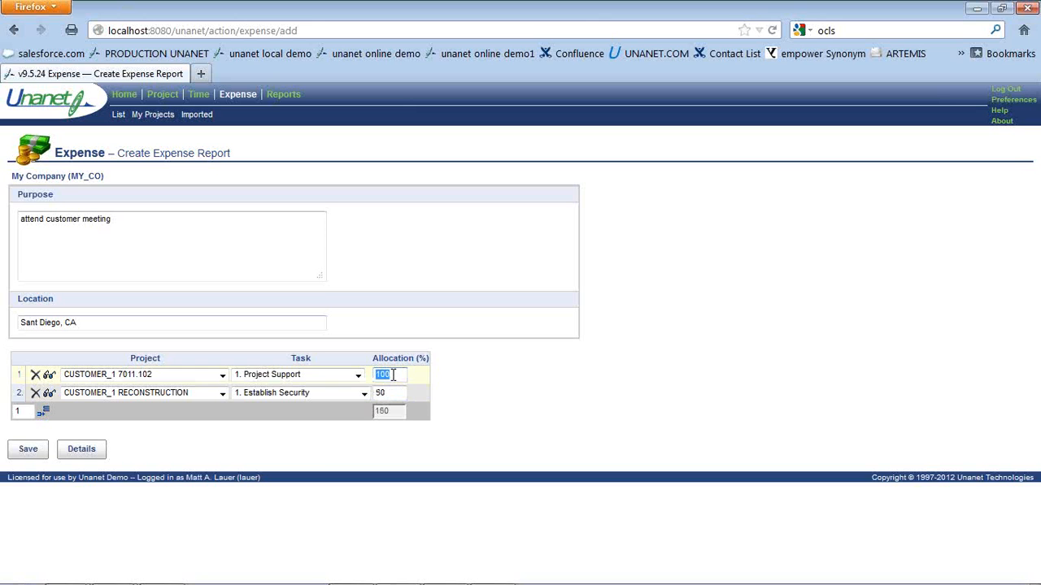
pyautogui.write('50')
pyautogui.press('BackSpace')
pyautogui.press('BackSpace')
pyautogui.write('75')
pyautogui.click(386, 394)
pyautogui.press('BackSpace')
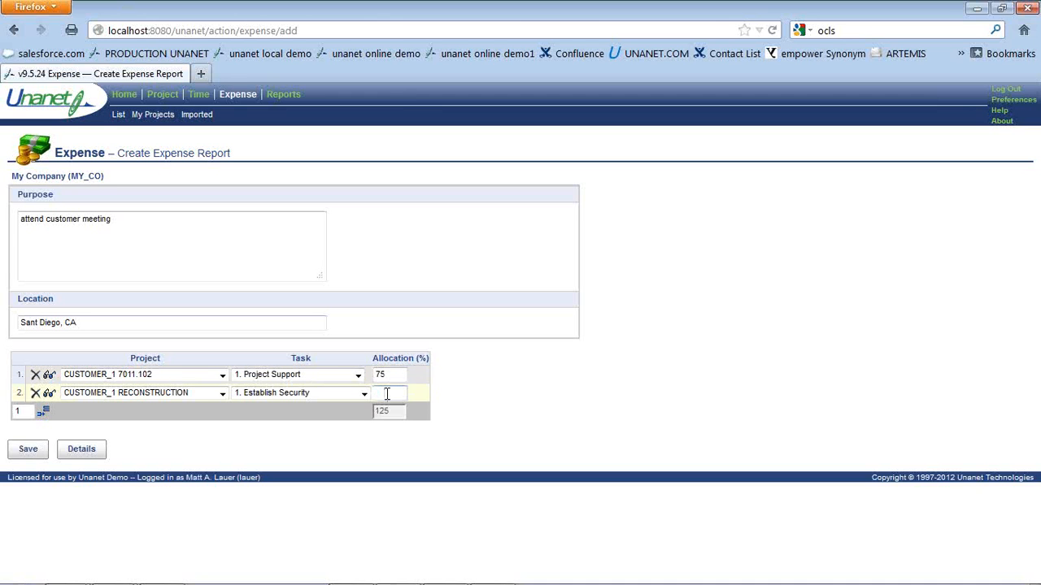
pyautogui.write('25')
pyautogui.click(388, 434)
# Return to the dashboard and open the in-use Customer Implementation expense report for editing.
pyautogui.click(122, 99)
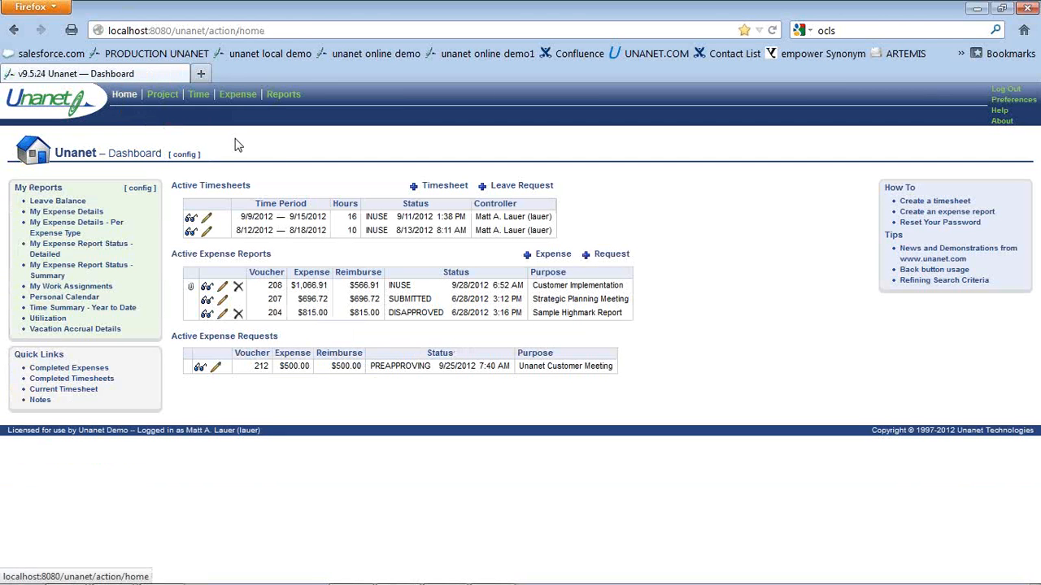
pyautogui.click(207, 294)
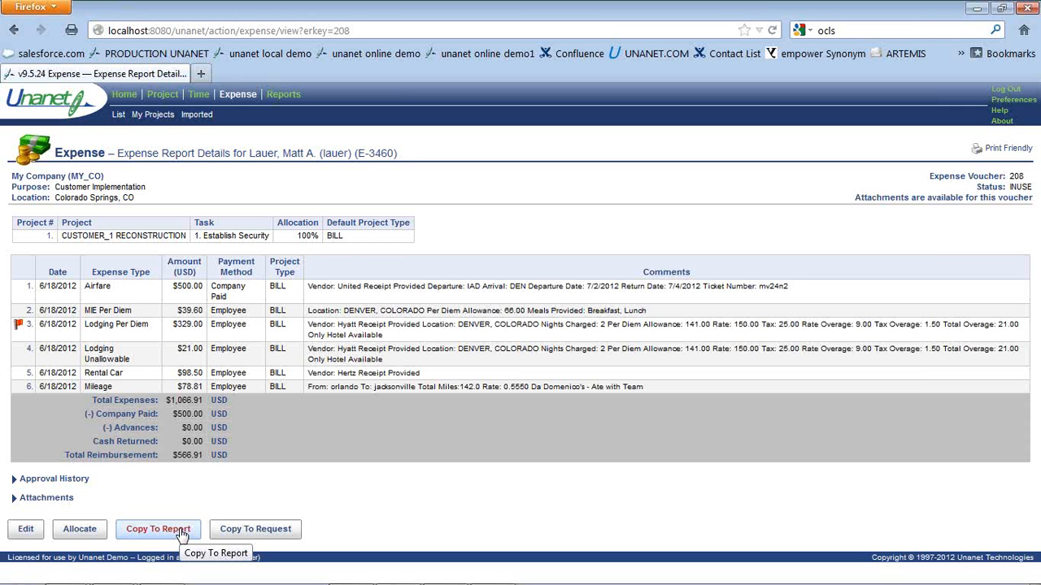
pyautogui.click(25, 530)
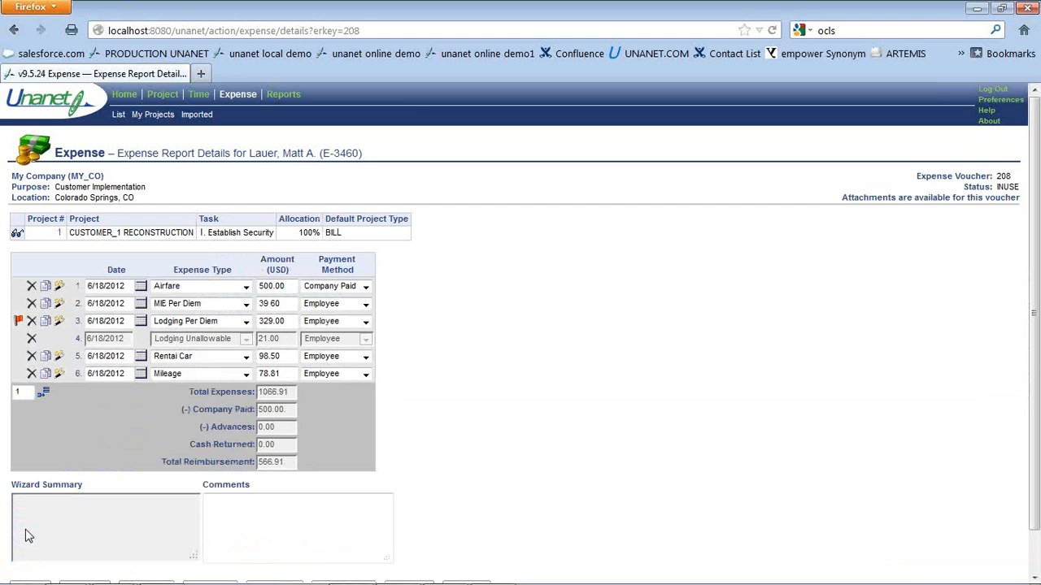
# Review the Airfare line's details in the Expense Wizard and close it without saving.
pyautogui.click(268, 286)
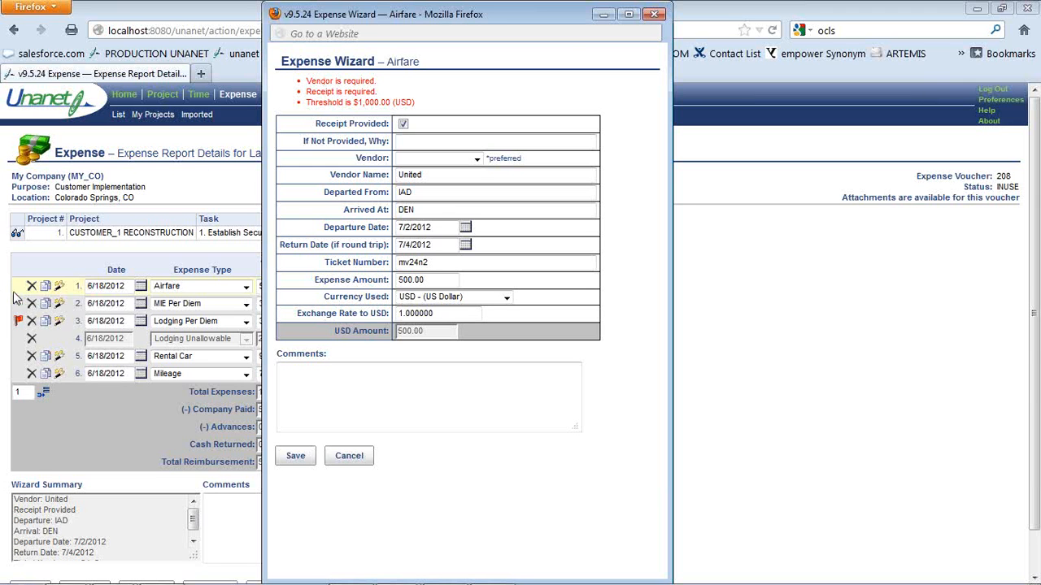
pyautogui.click(339, 399)
pyautogui.click(346, 456)
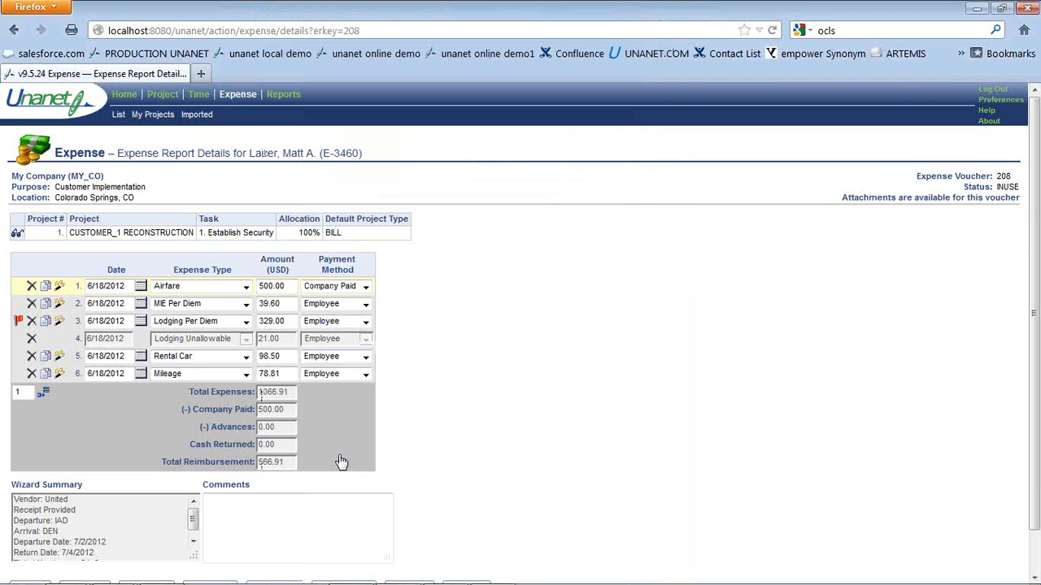
# Review the wizard details of the Mileage and Lodging Per Diem lines, cancelling out of each.
pyautogui.doubleClick(266, 375)
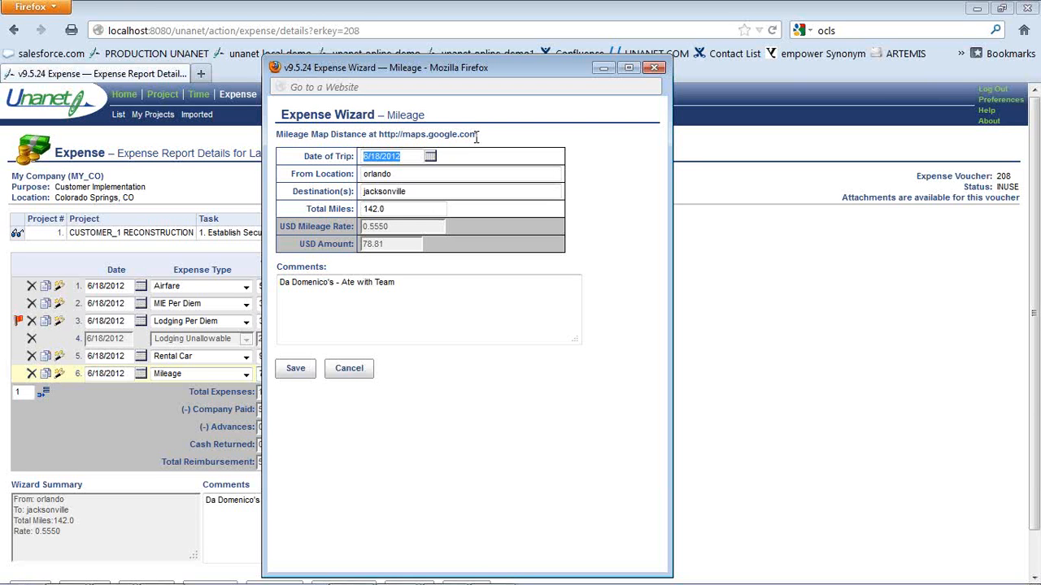
pyautogui.click(351, 368)
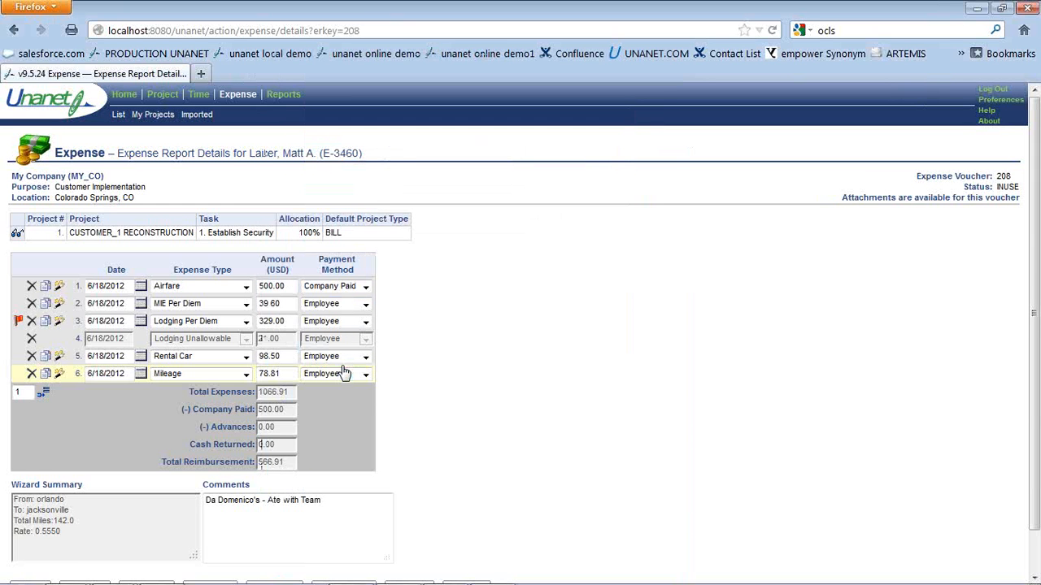
pyautogui.click(285, 320)
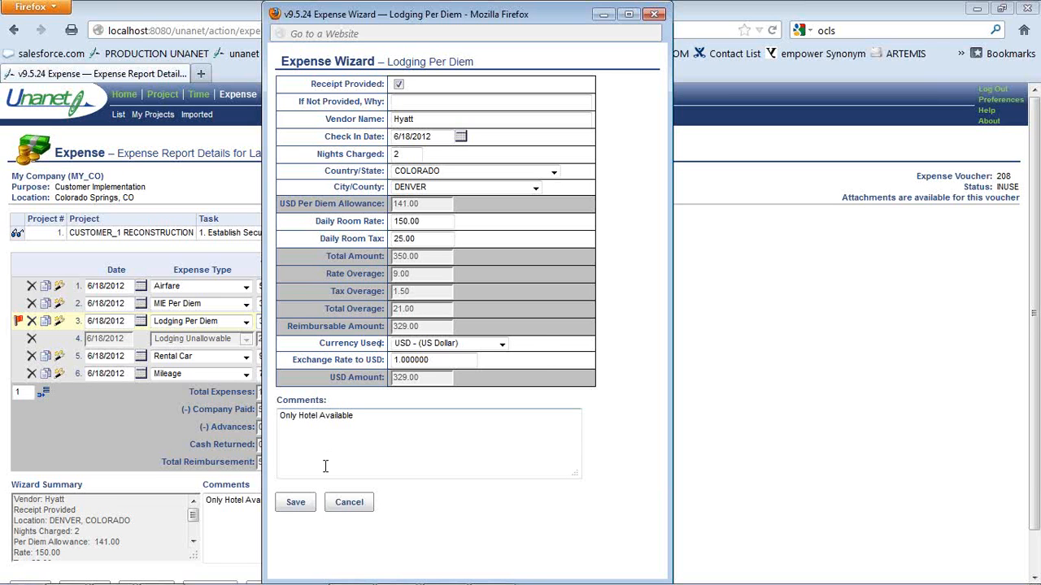
pyautogui.click(348, 503)
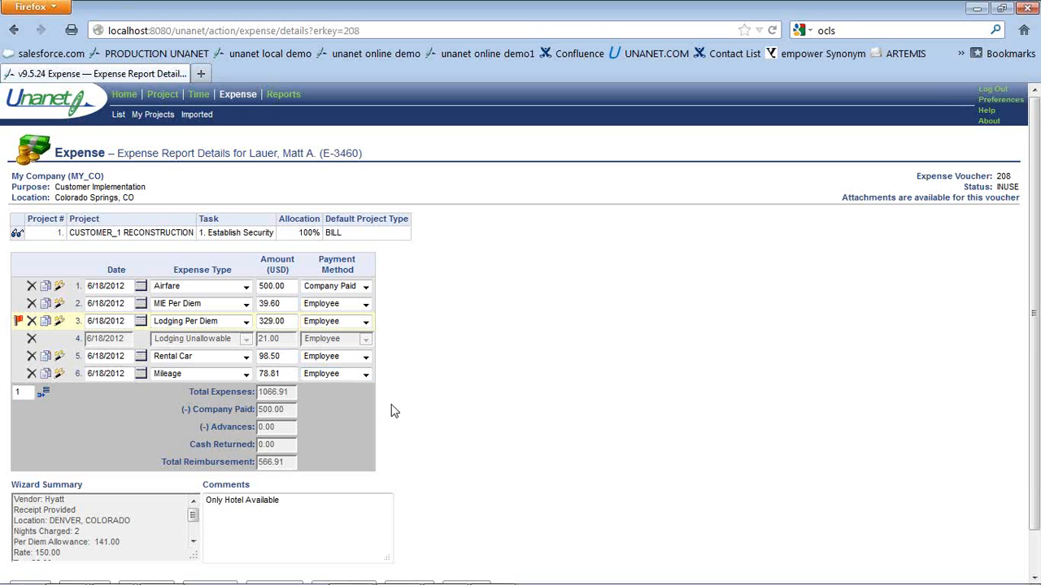
# Review the expense report's file attachments and return to its details without changing them.
pyautogui.scroll(-1, 430, 418)
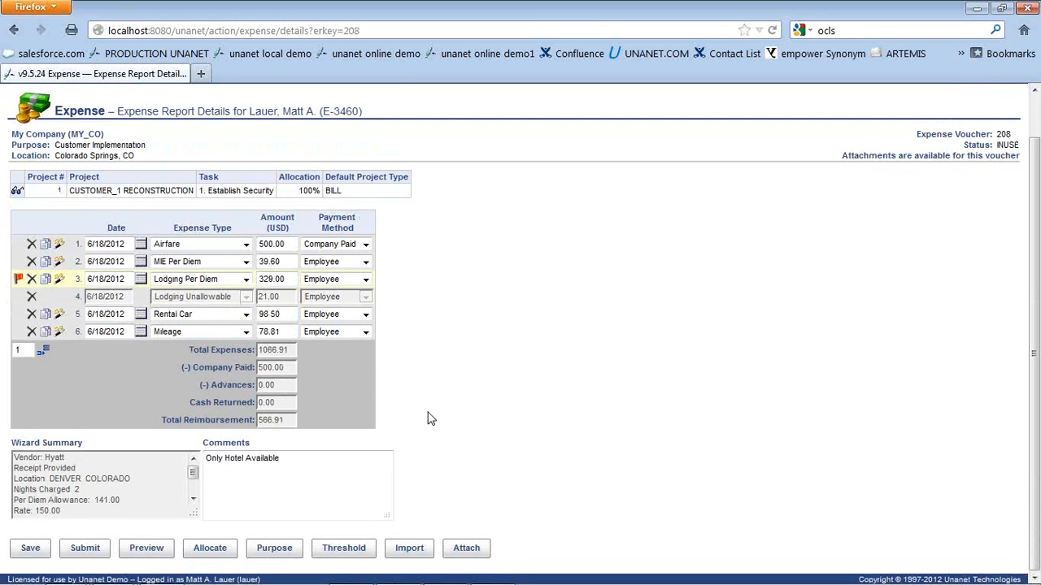
pyautogui.click(468, 549)
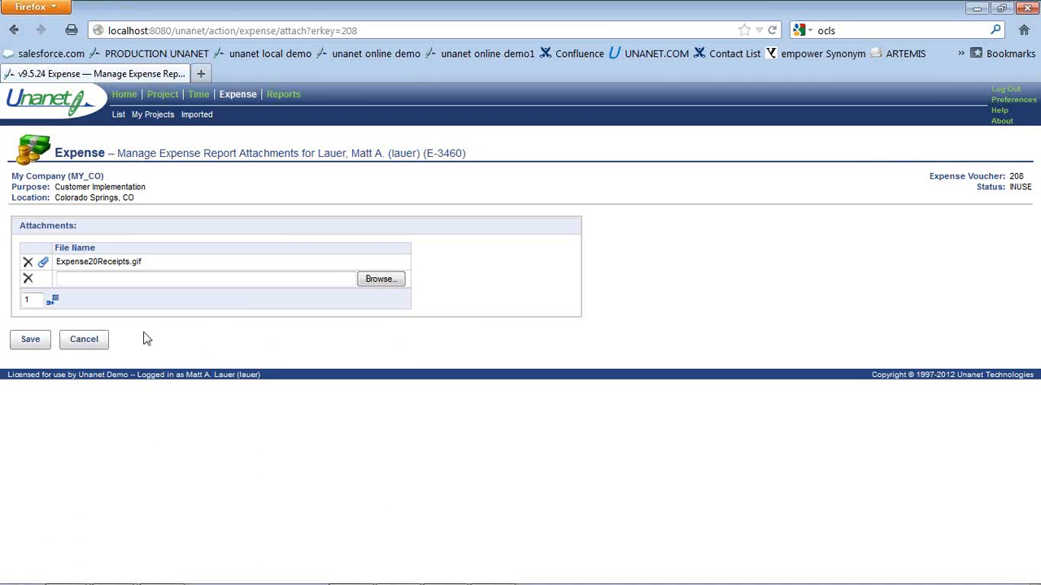
pyautogui.click(98, 342)
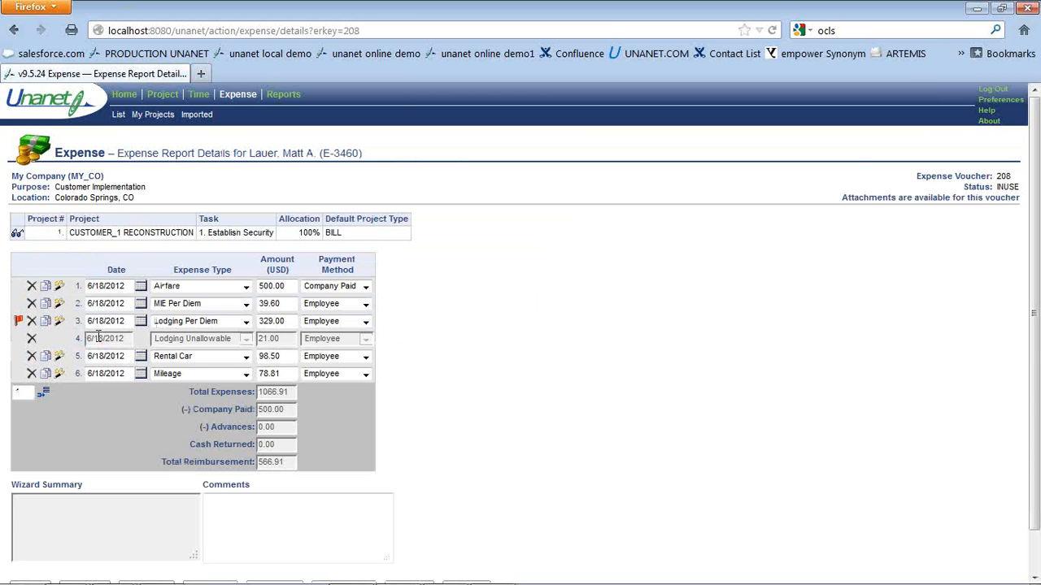
# Open the importable card expenses, set the ALASKA AIR charge's expense type to Airfare, and cancel the import.
pyautogui.scroll(-1, 502, 419)
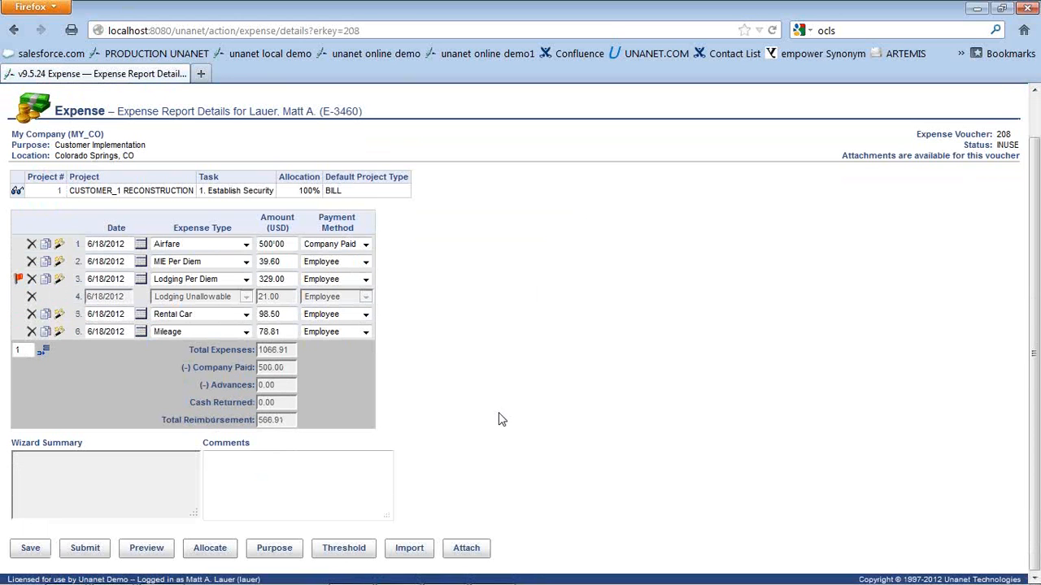
pyautogui.click(410, 549)
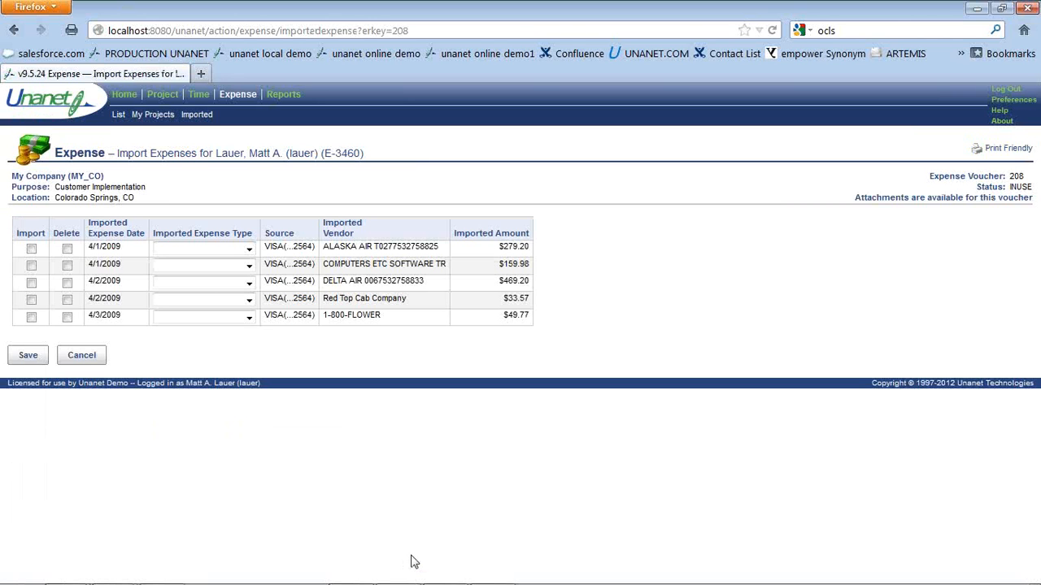
pyautogui.click(250, 249)
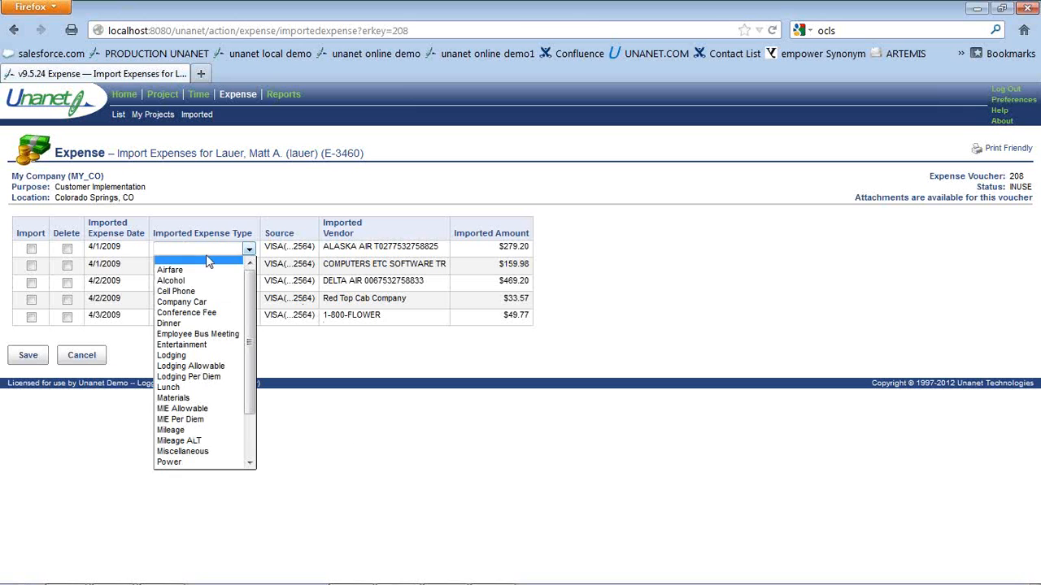
pyautogui.click(183, 271)
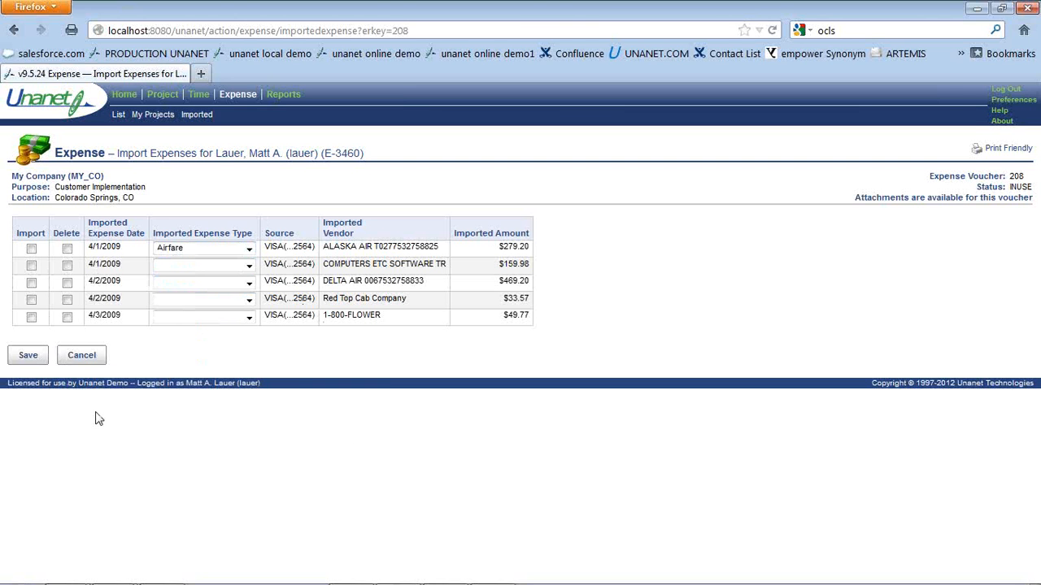
pyautogui.click(81, 358)
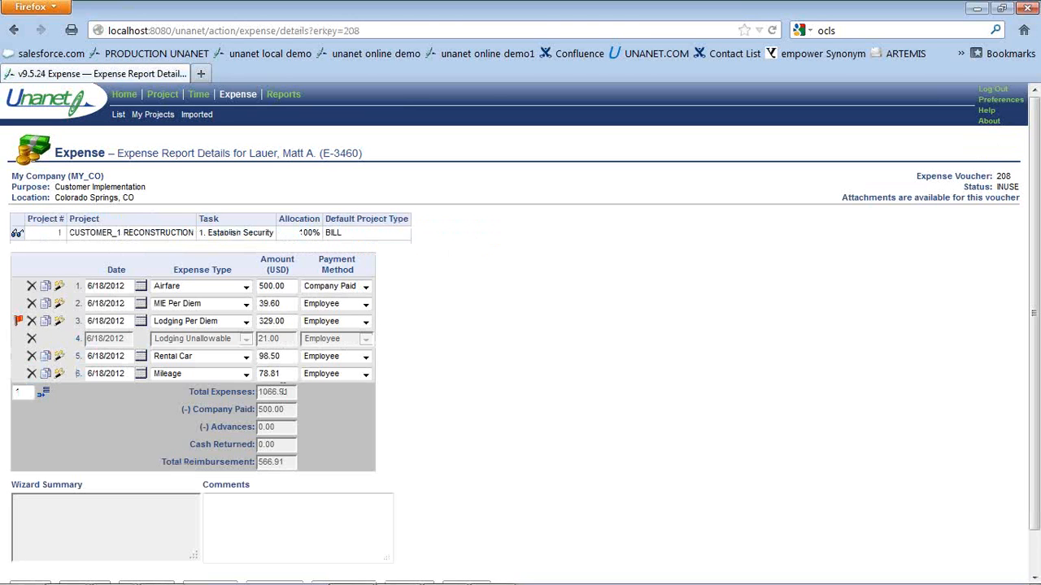
# Return to the dashboard and run the My Expense Details report.
pyautogui.scroll(-1, 467, 409)
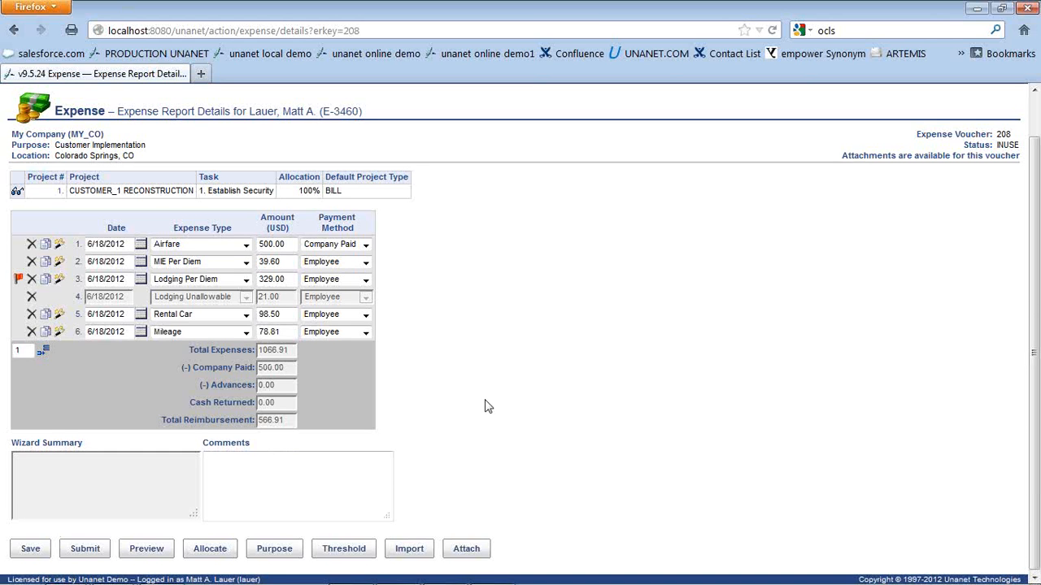
pyautogui.scroll(1, 488, 406)
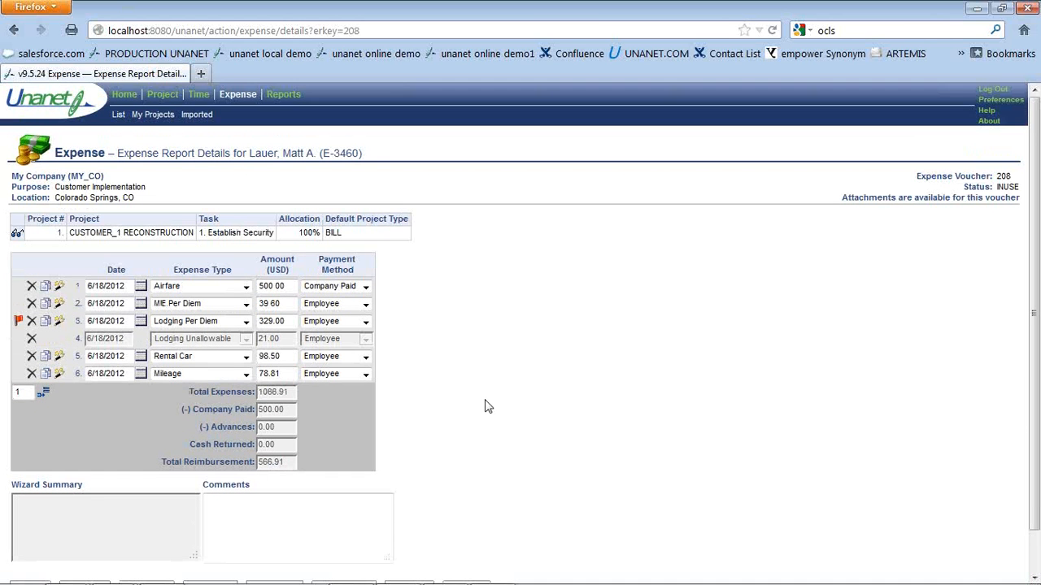
pyautogui.click(125, 95)
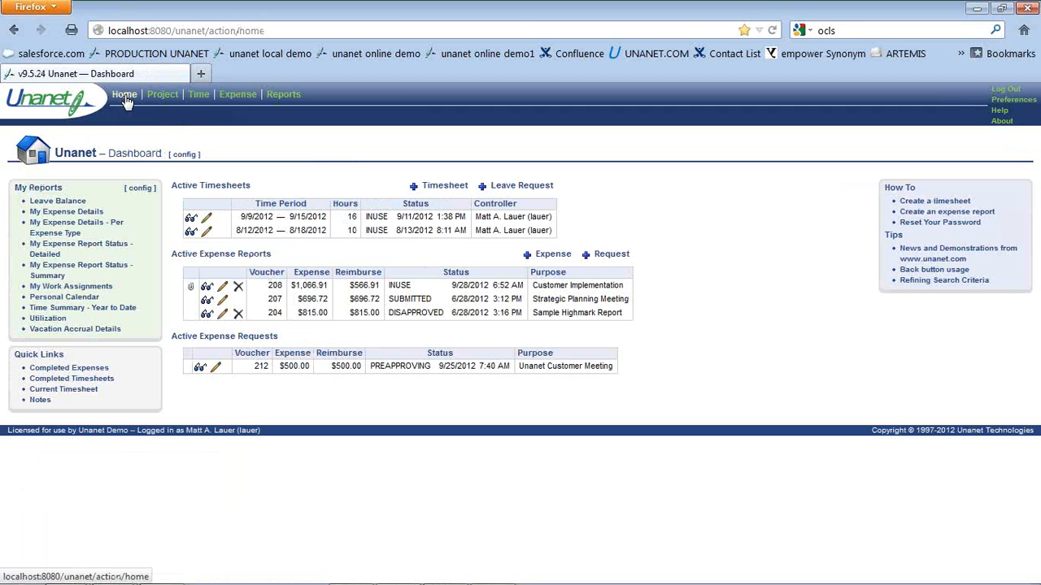
pyautogui.click(85, 215)
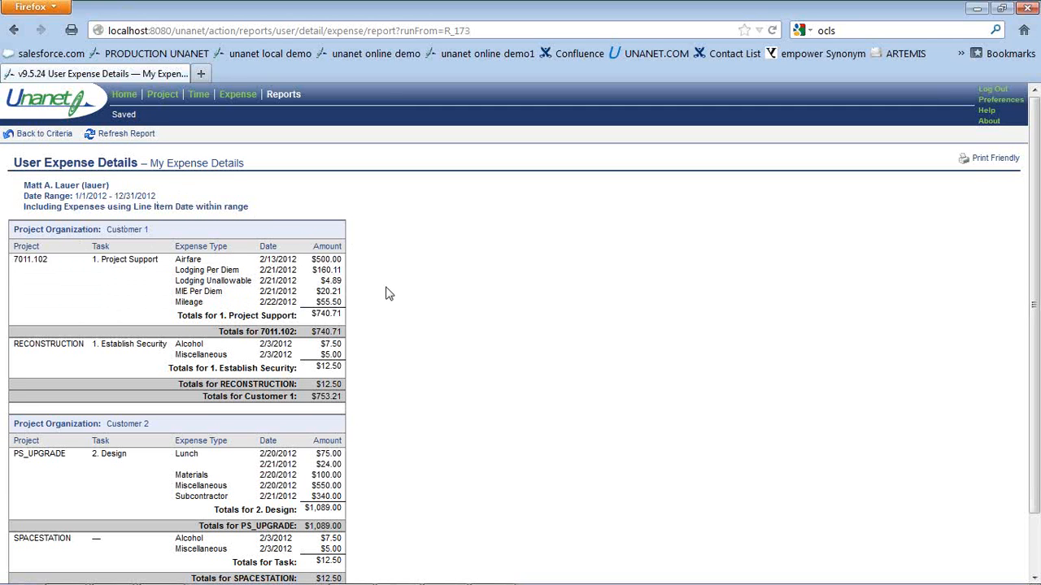
# Review the whole My Expense Details report, and run the My Expense Report Status - Summary report from the dashboard.
pyautogui.scroll(-2, 388, 293)
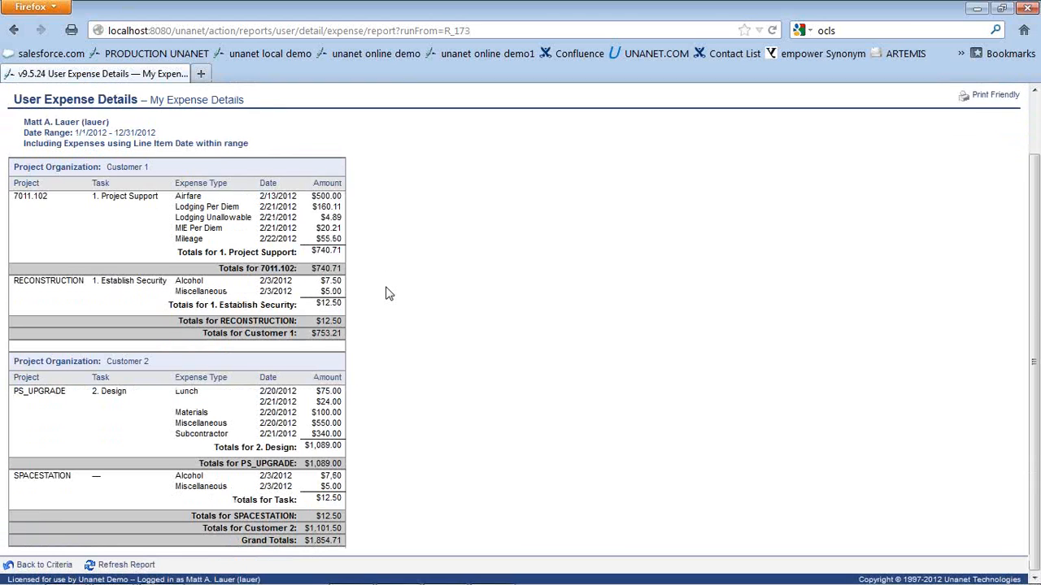
pyautogui.scroll(2, 388, 294)
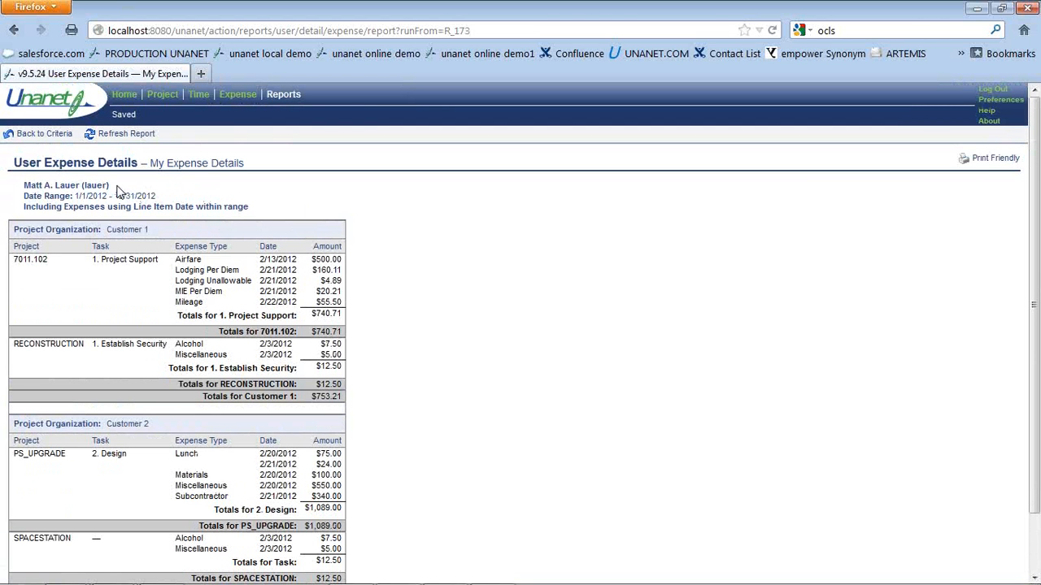
pyautogui.click(126, 96)
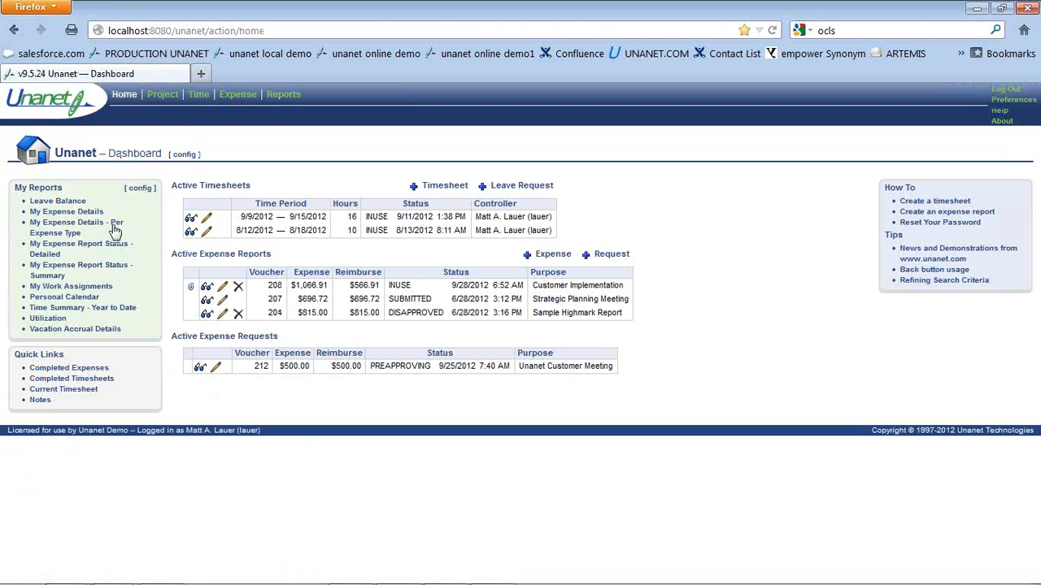
pyautogui.click(109, 269)
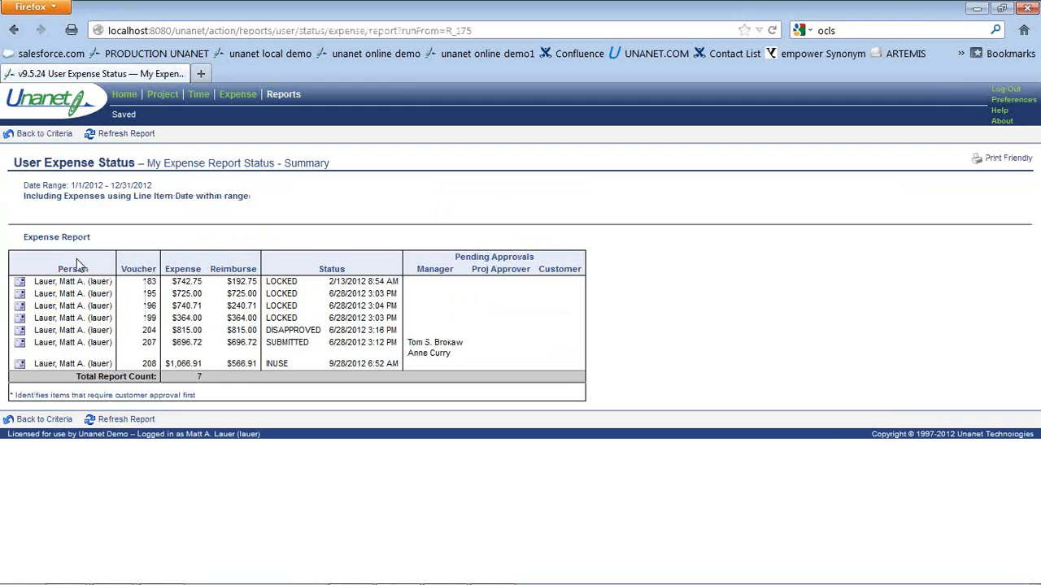
pyautogui.click(19, 283)
# View the details of the Unanet Customer Meeting expense request (voucher 212) and return to the dashboard.
pyautogui.click(123, 95)
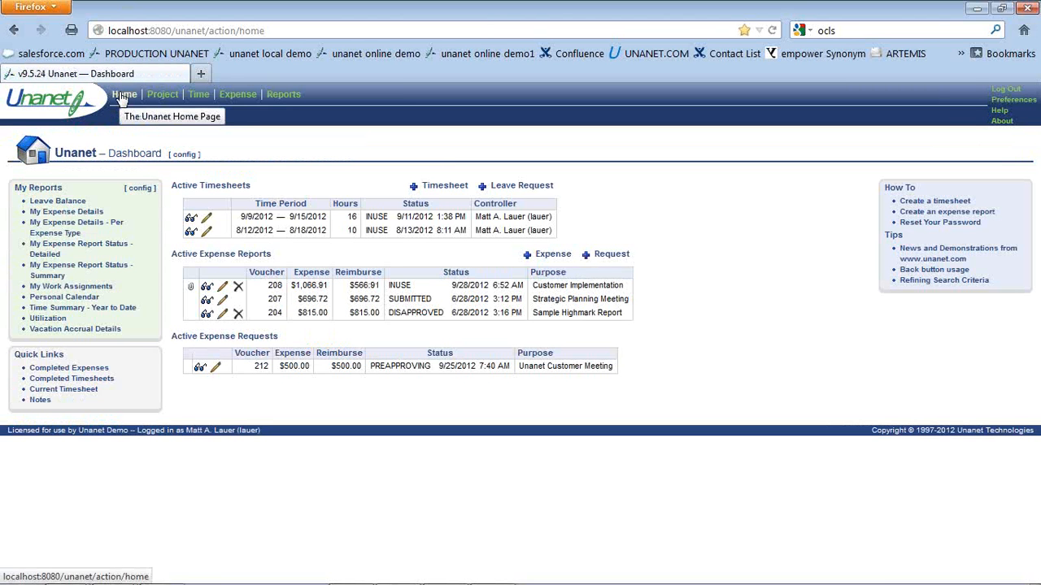
pyautogui.click(200, 370)
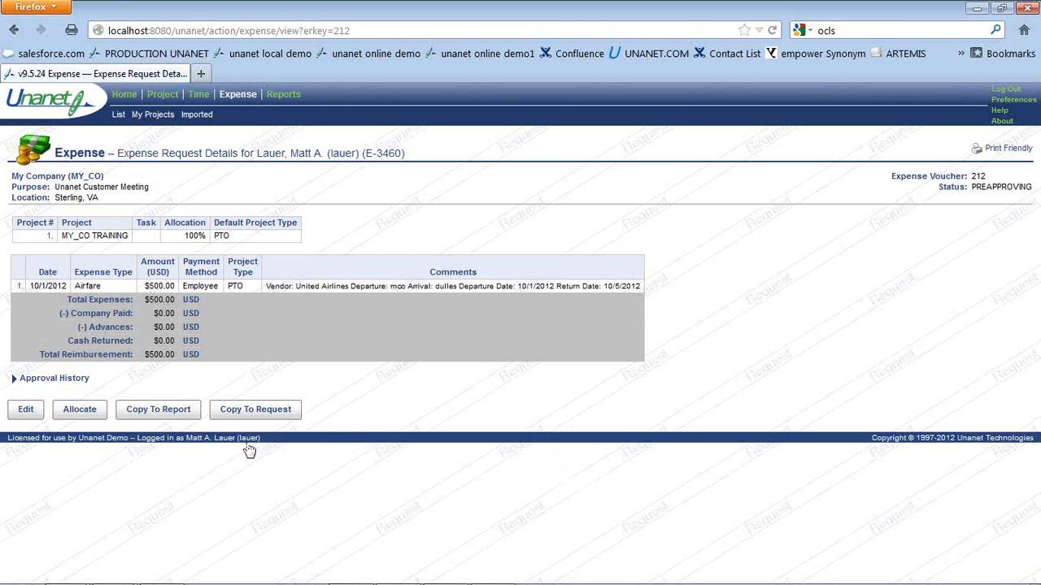
pyautogui.click(124, 95)
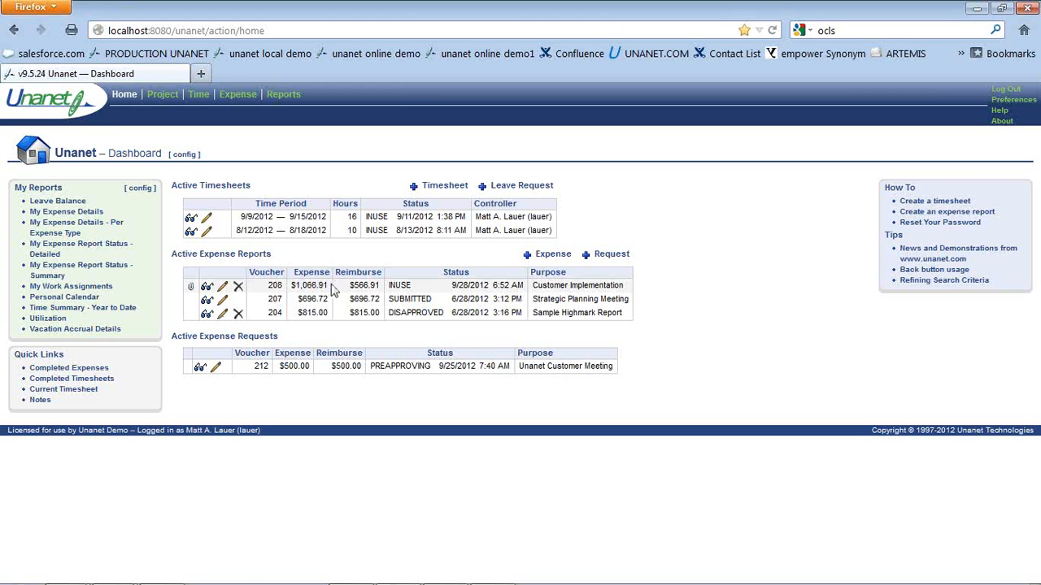
# Submit the Customer Implementation expense report (voucher 208) with the comment "demo of expense submit and approval" and return to the dashboard.
pyautogui.click(222, 289)
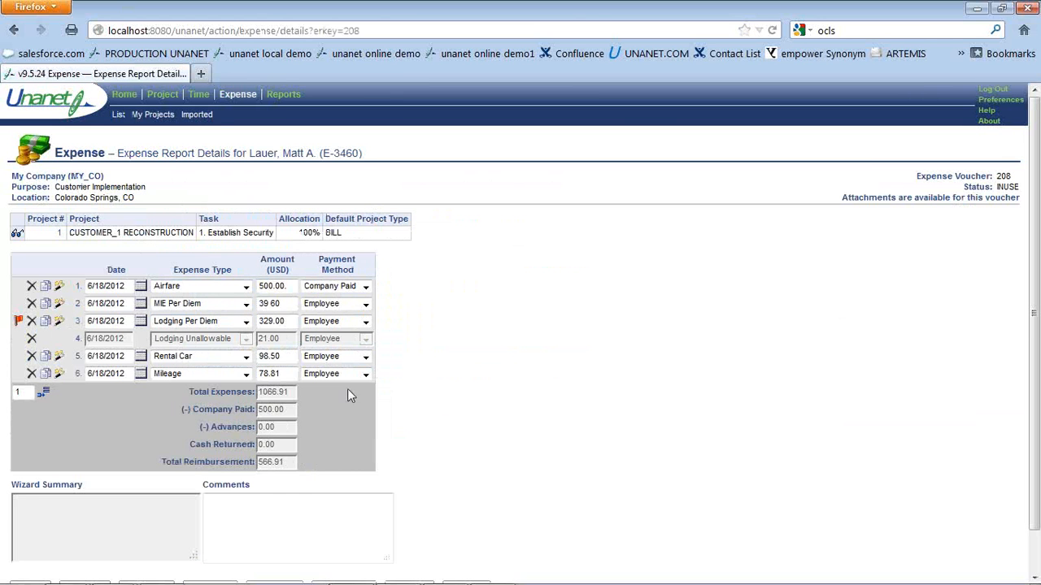
pyautogui.scroll(-1, 446, 402)
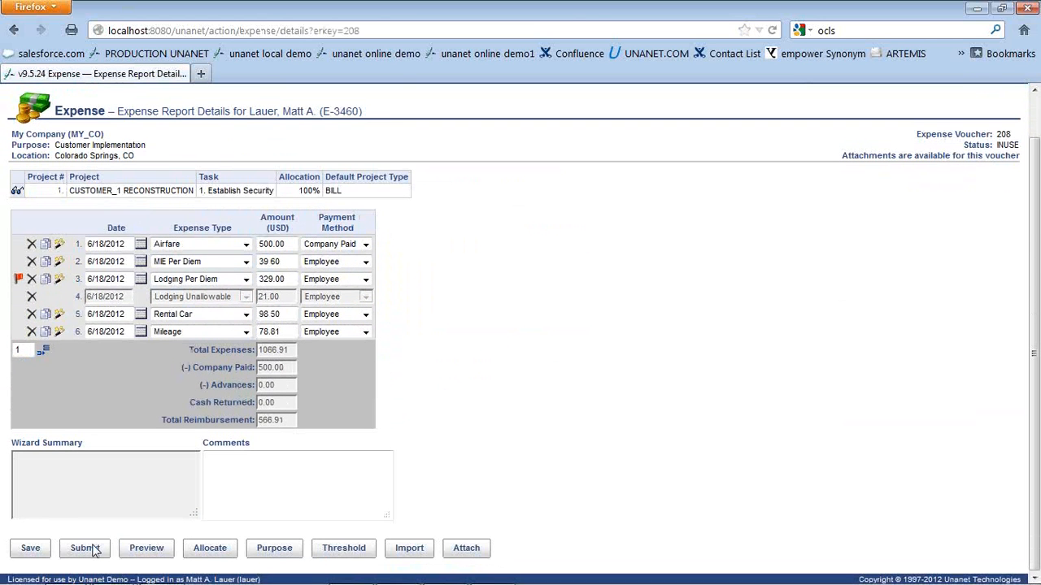
pyautogui.click(84, 549)
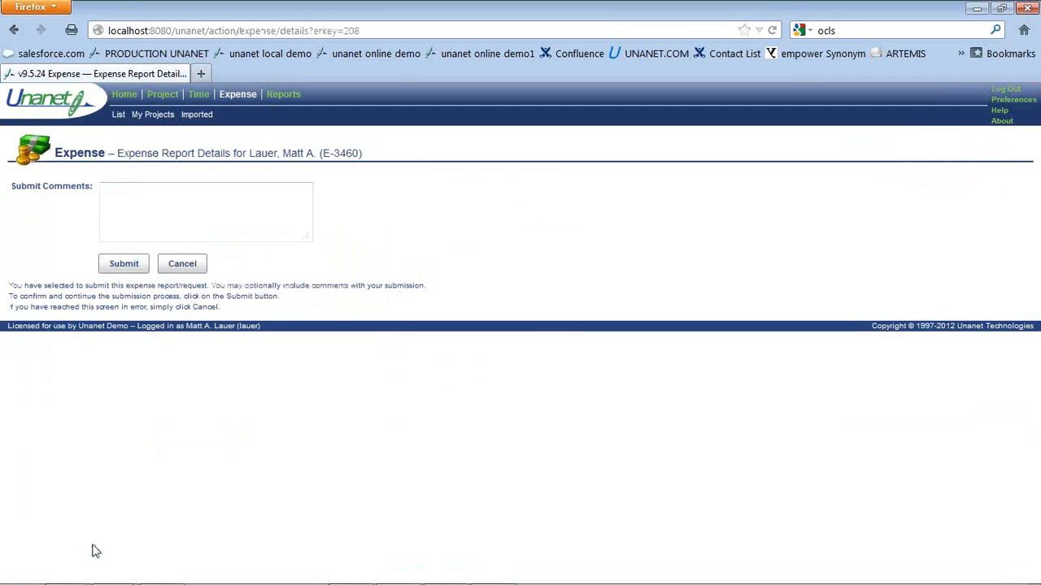
pyautogui.click(112, 237)
pyautogui.write('d')
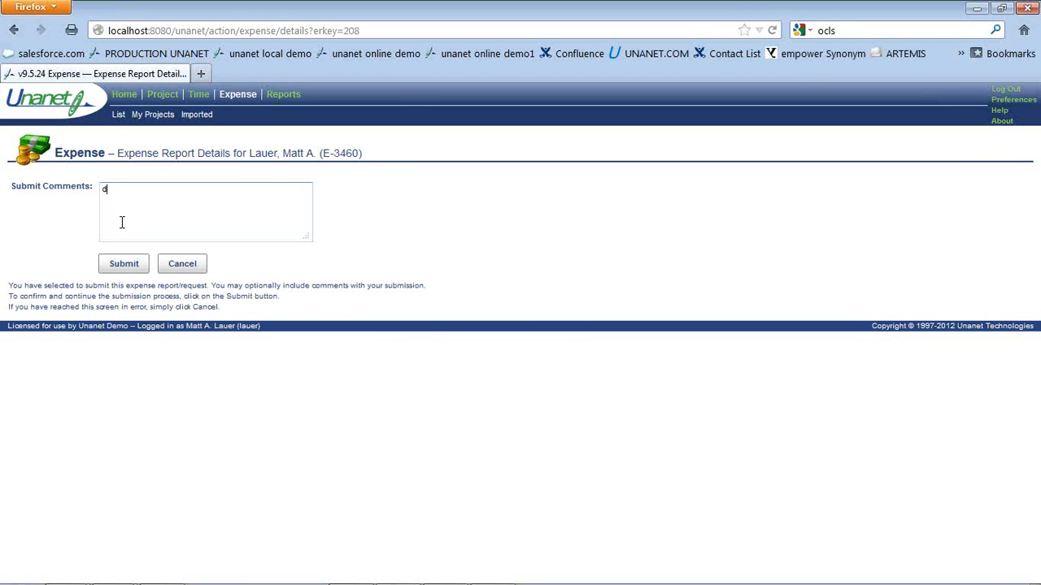
pyautogui.write('emo of expense submit and ')
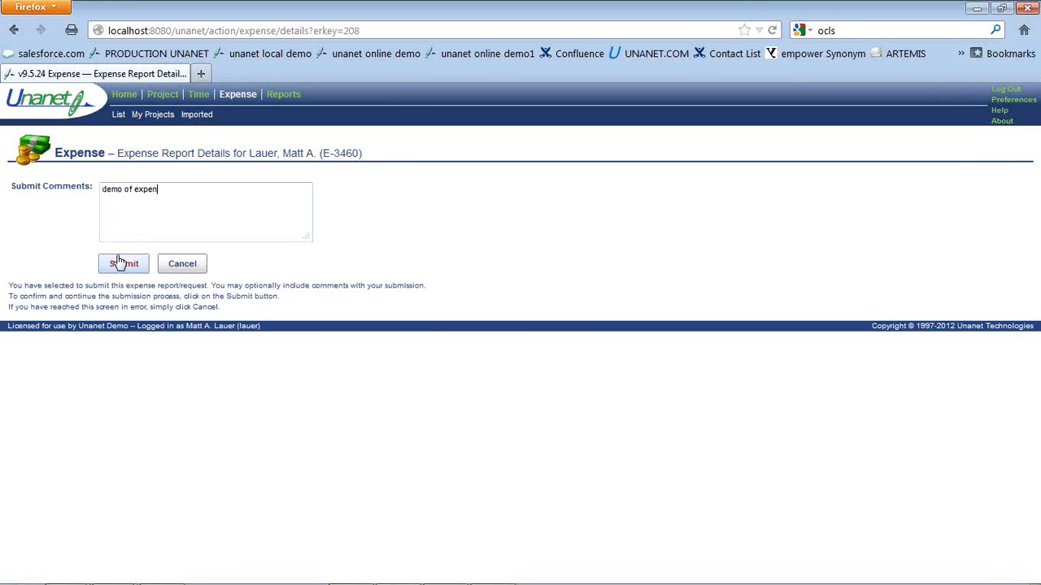
pyautogui.write('approval')
pyautogui.click(124, 264)
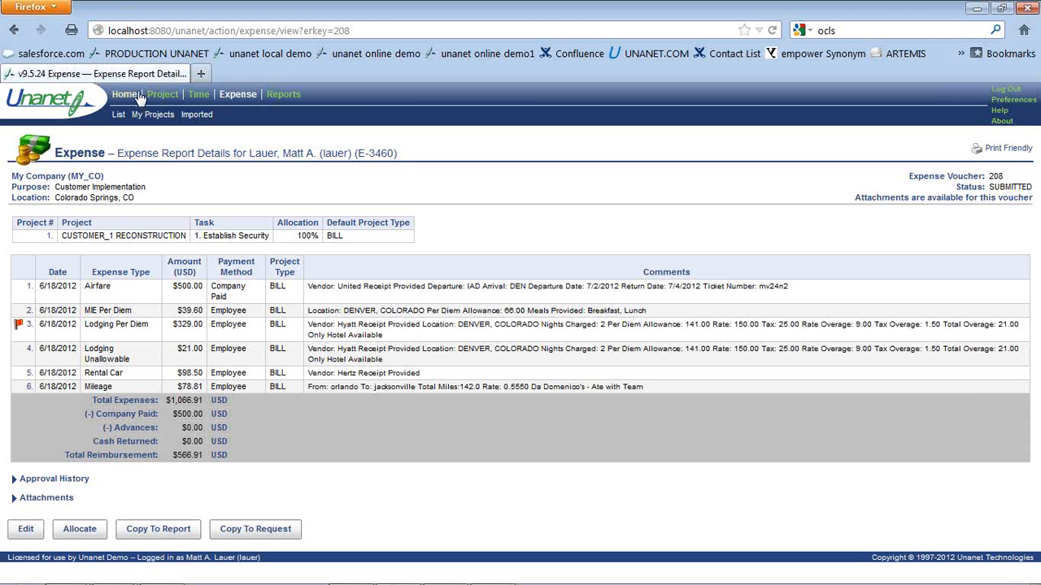
pyautogui.click(131, 99)
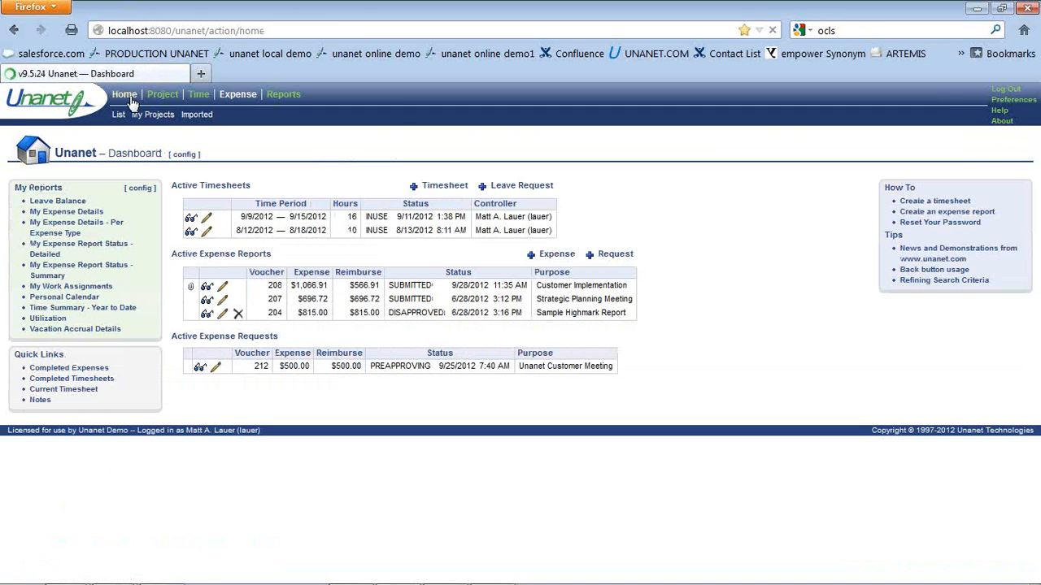
# Log out of the employee account and log in with the manager's username and account password.
pyautogui.click(997, 94)
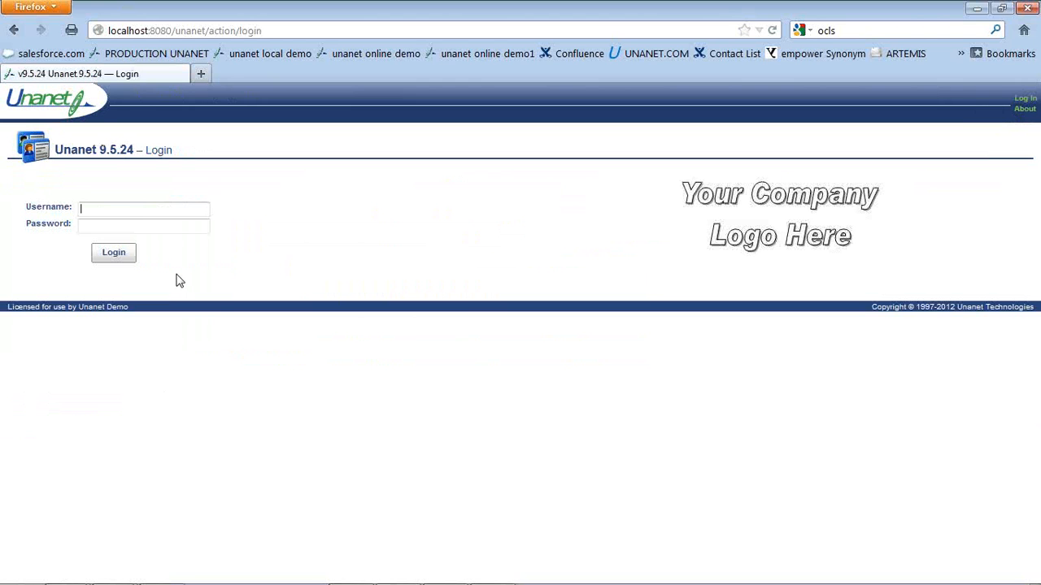
pyautogui.click(127, 212)
pyautogui.write('brokaw')
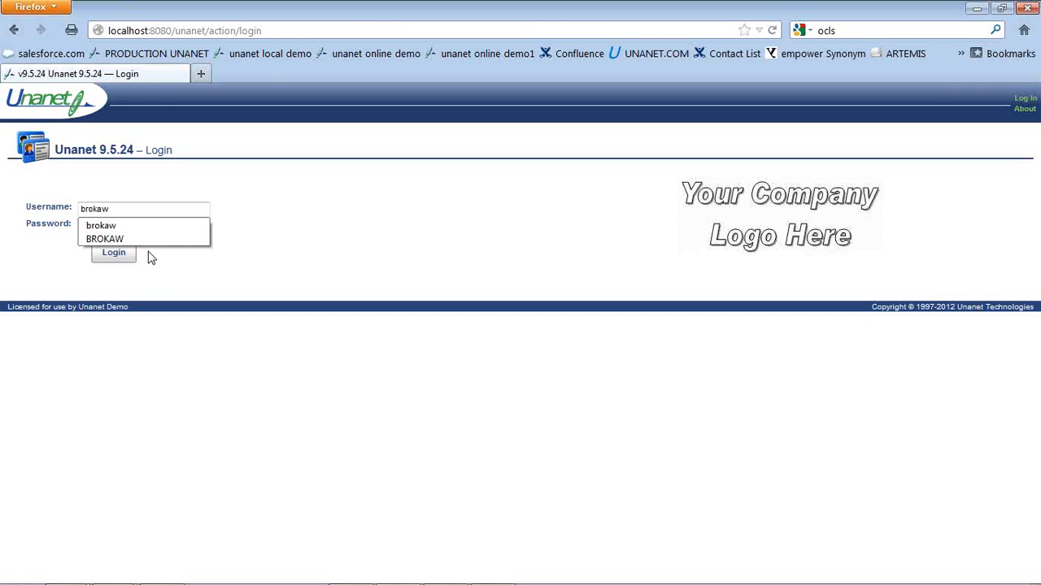
pyautogui.press('Tab')
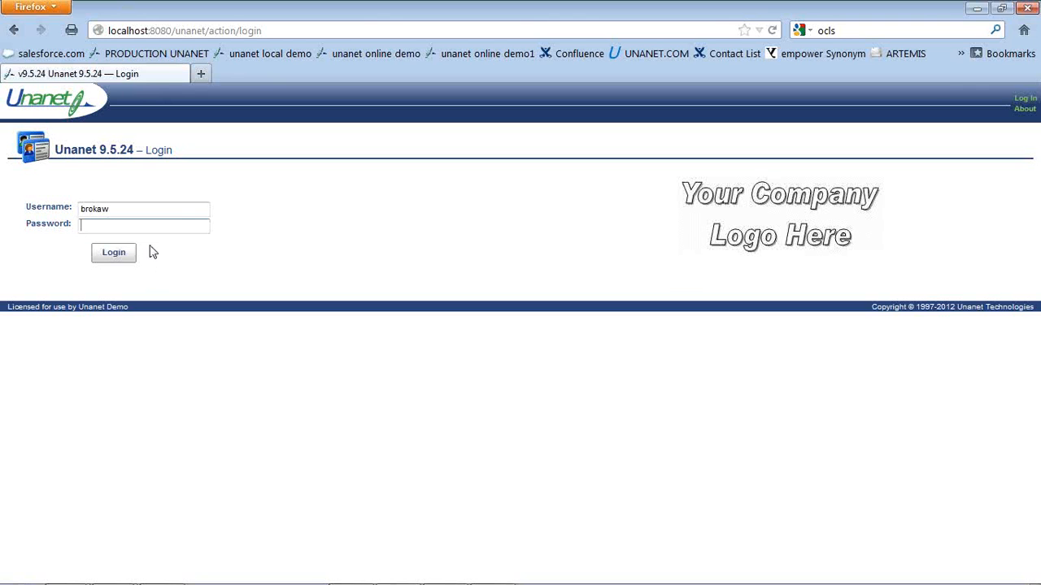
pyautogui.write('*********')
pyautogui.click(128, 252)
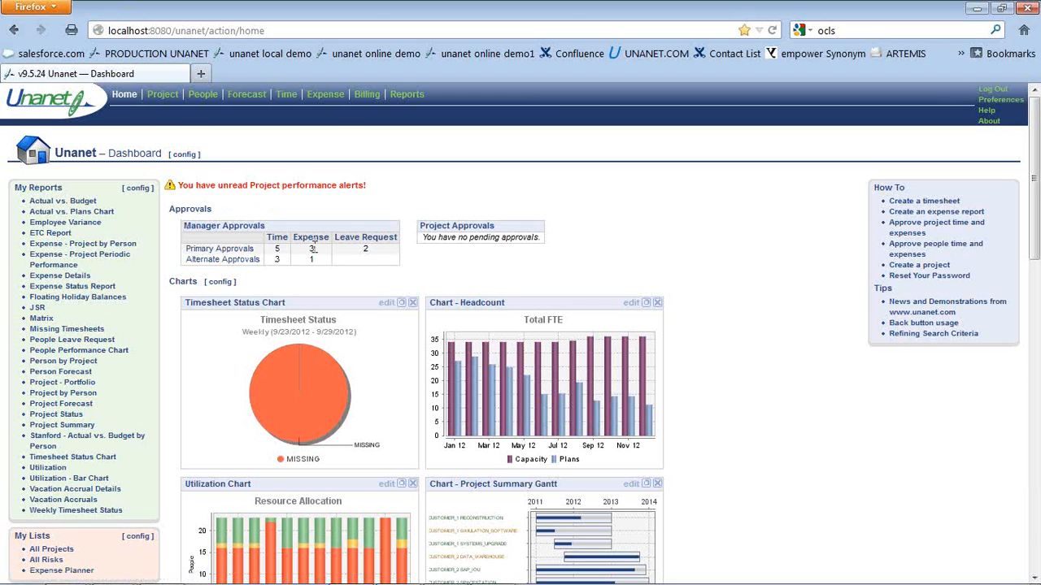
# Open the manager's primary approvals and review the submitted expense report for voucher 208, including its approval history.
pyautogui.click(249, 255)
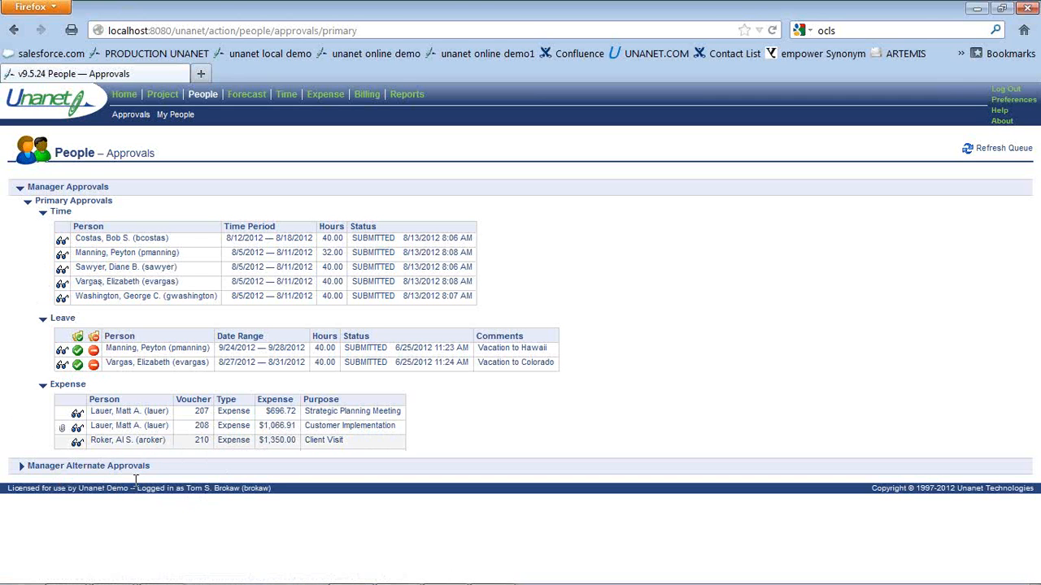
pyautogui.click(77, 428)
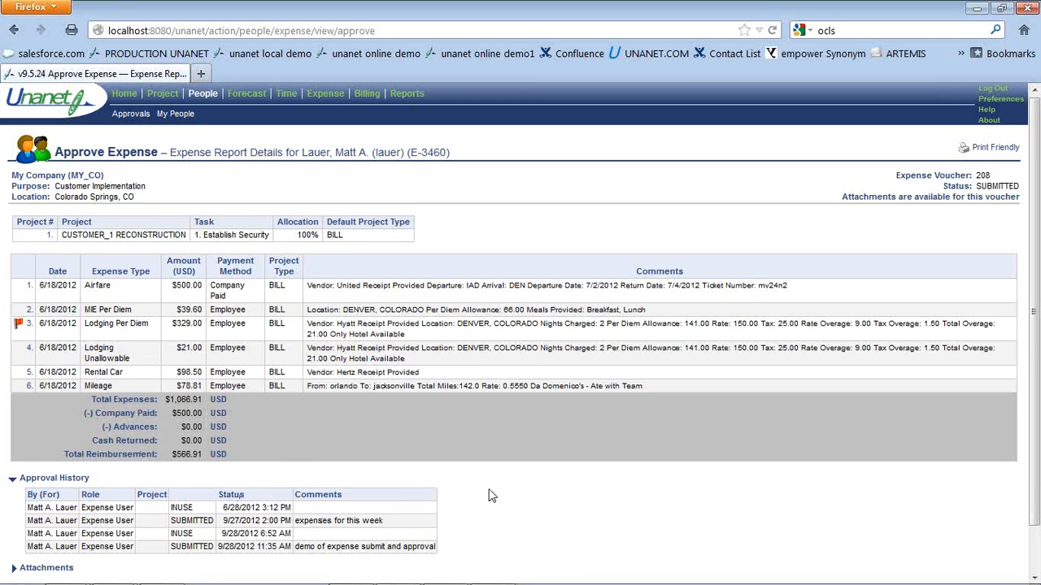
pyautogui.scroll(-1, 491, 496)
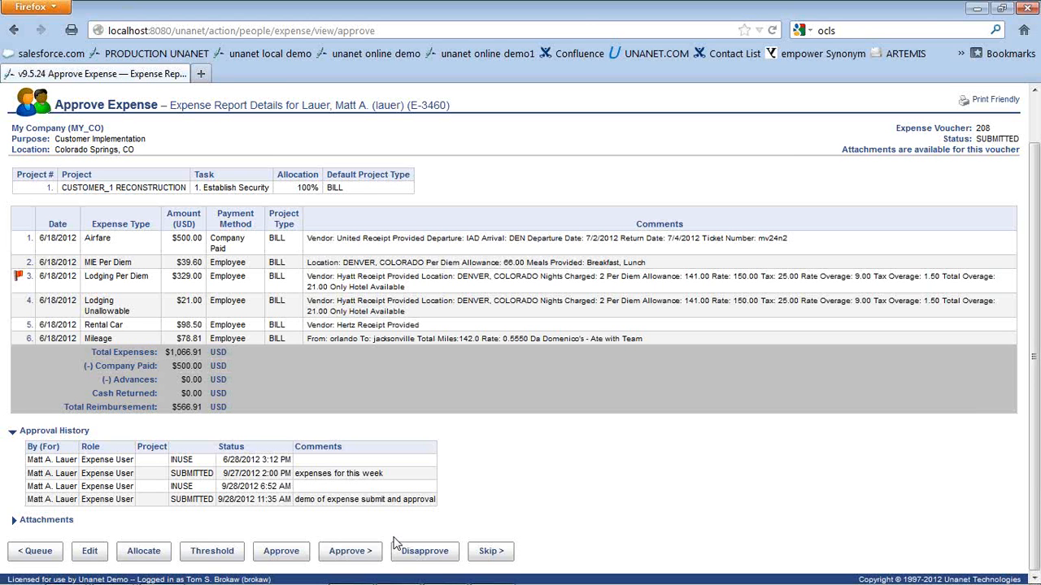
pyautogui.scroll(1, 205, 154)
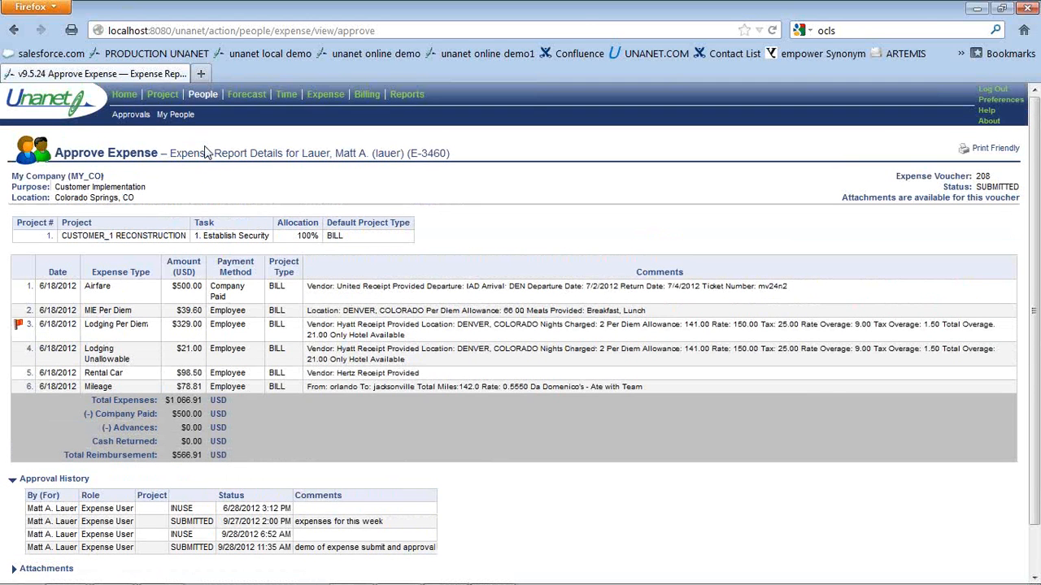
# Run the Expense - Project by Person and the Expense Details reports in turn from the manager's dashboard.
pyautogui.click(128, 96)
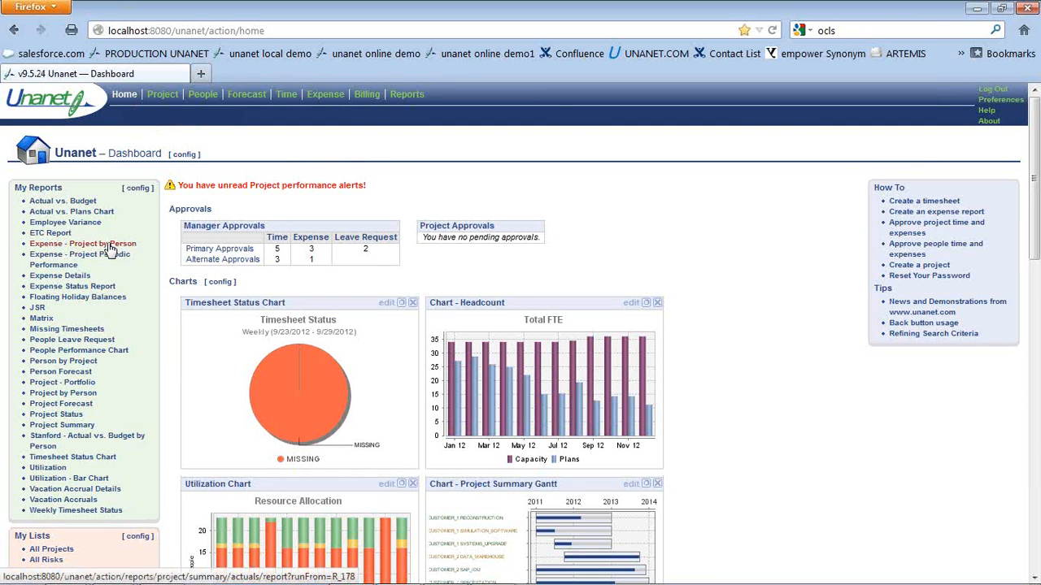
pyautogui.click(109, 245)
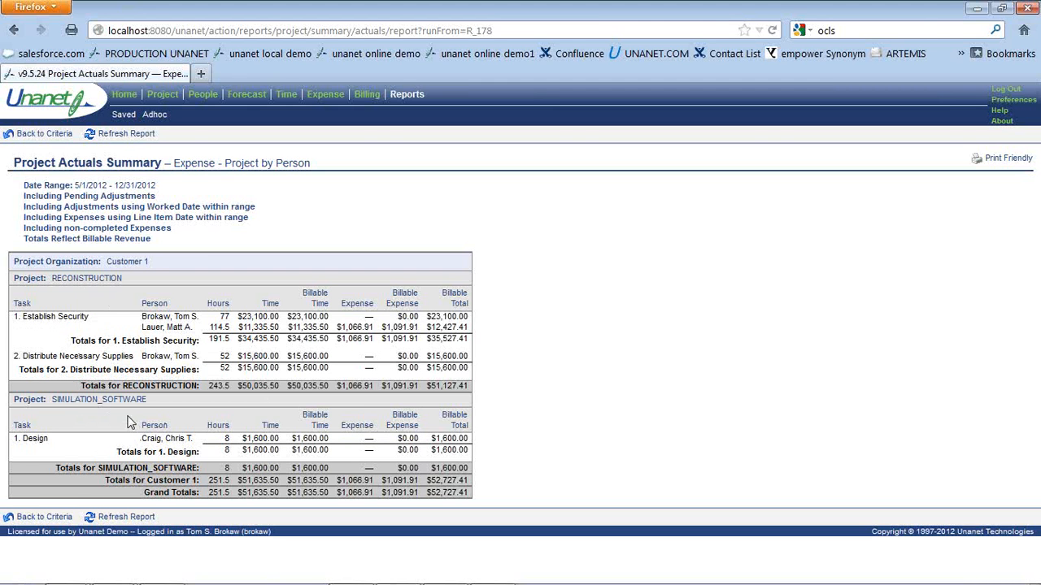
pyautogui.click(121, 96)
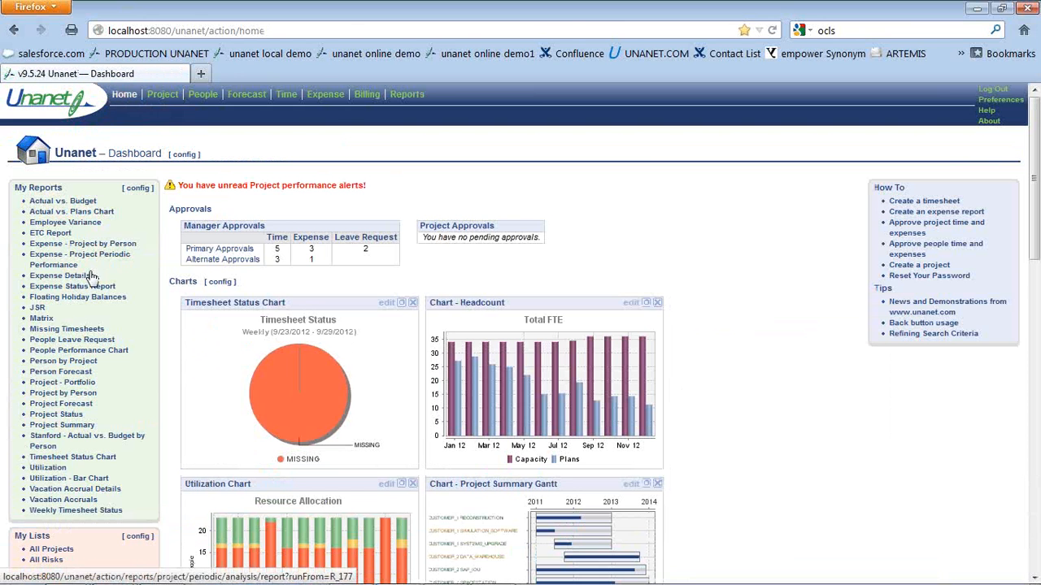
pyautogui.click(79, 277)
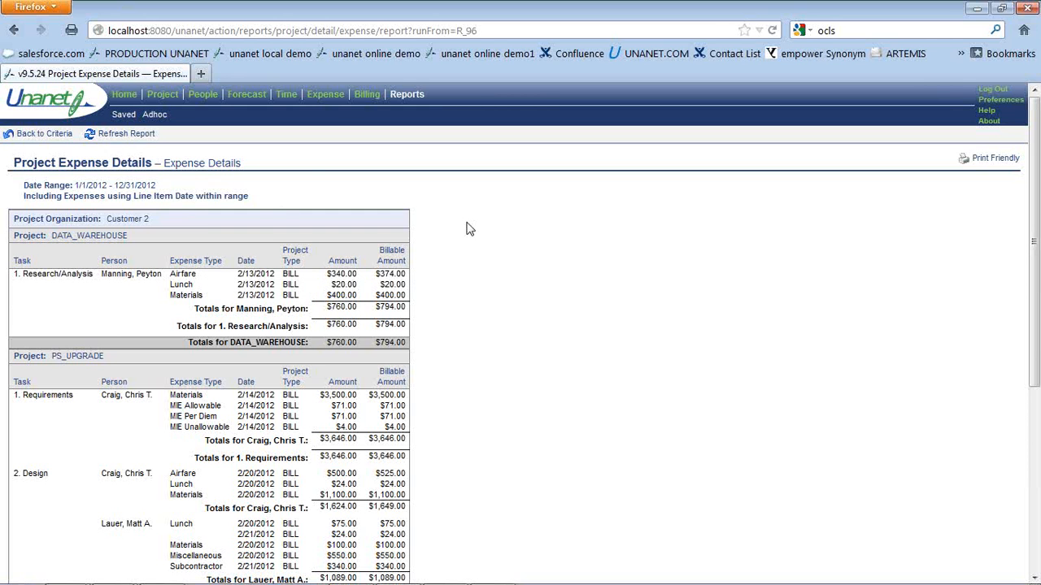
# Run the Expense Status Report and the Expense - Project Periodic Performance report in turn from the dashboard.
pyautogui.click(125, 95)
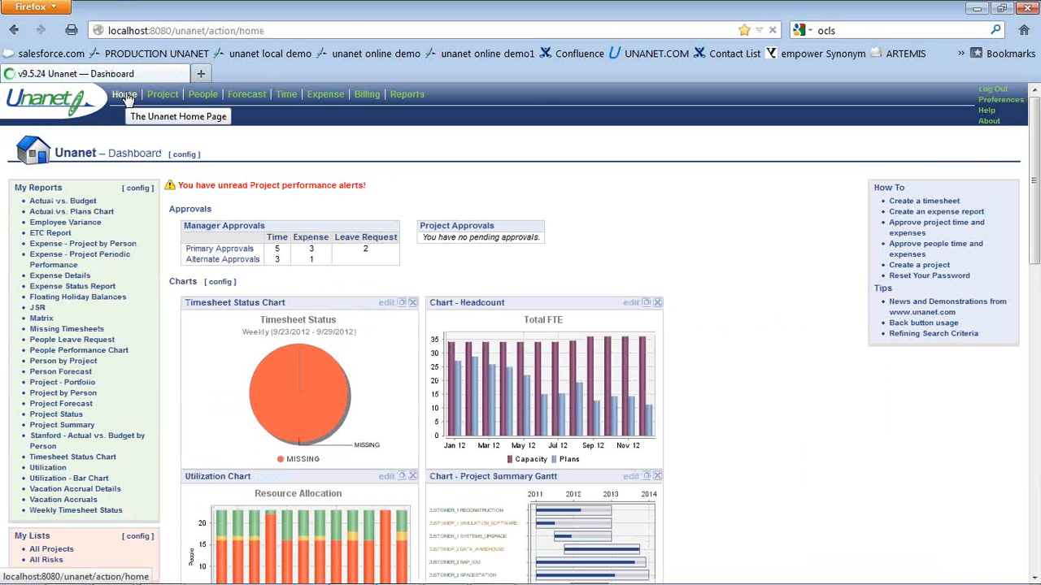
pyautogui.click(89, 288)
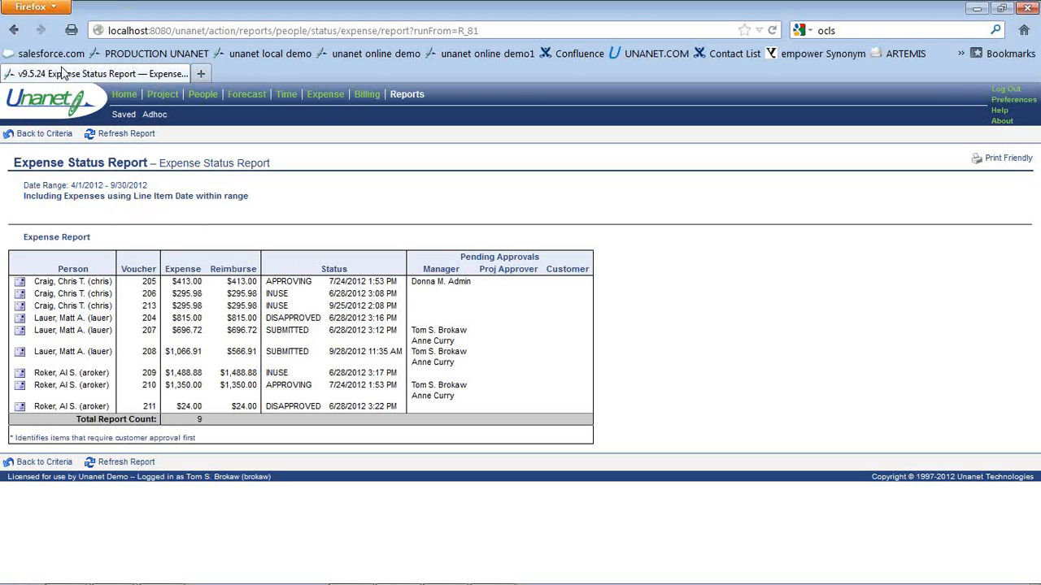
pyautogui.click(123, 95)
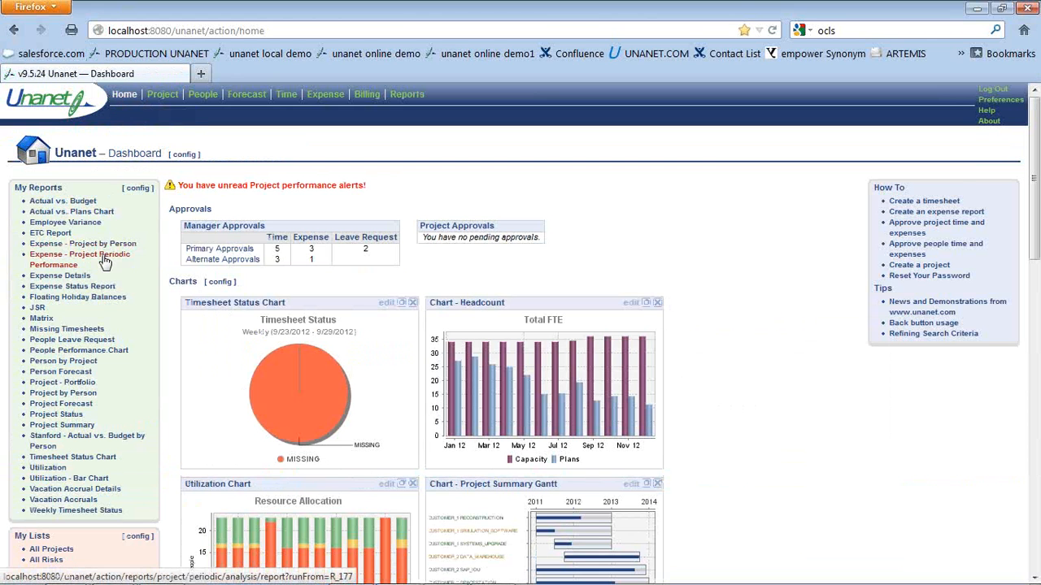
pyautogui.click(105, 261)
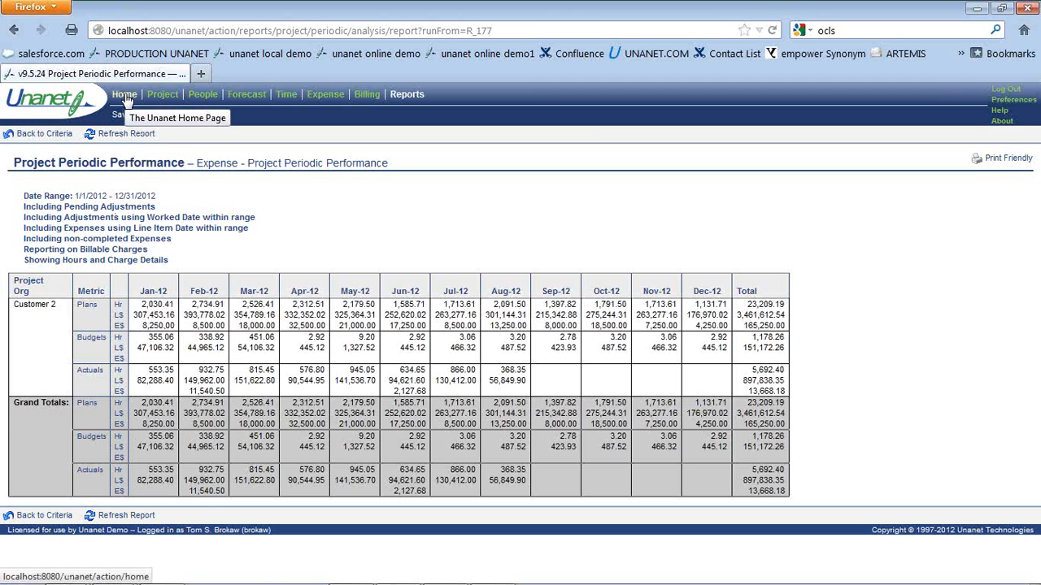
# Log out of the manager account, log in with the administrator's username and account password, and show the dashboard's My Lists section.
pyautogui.click(997, 91)
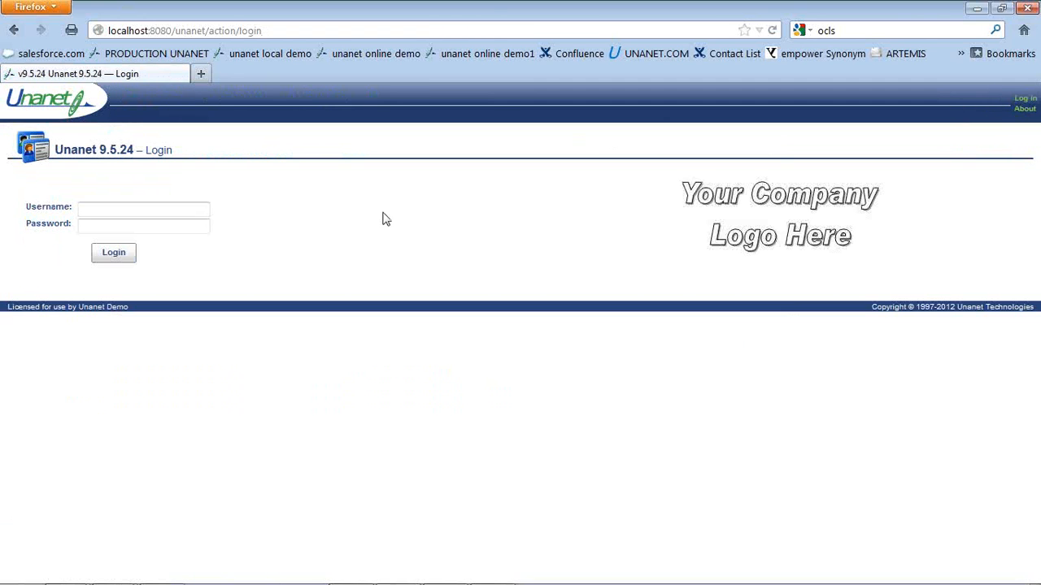
pyautogui.click(190, 212)
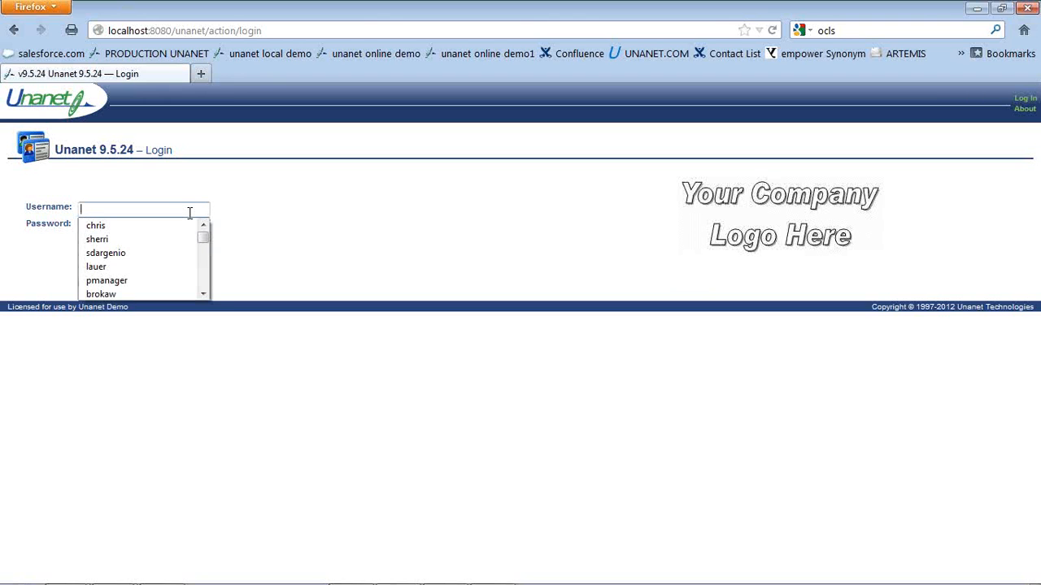
pyautogui.write('chris')
pyautogui.press('Tab')
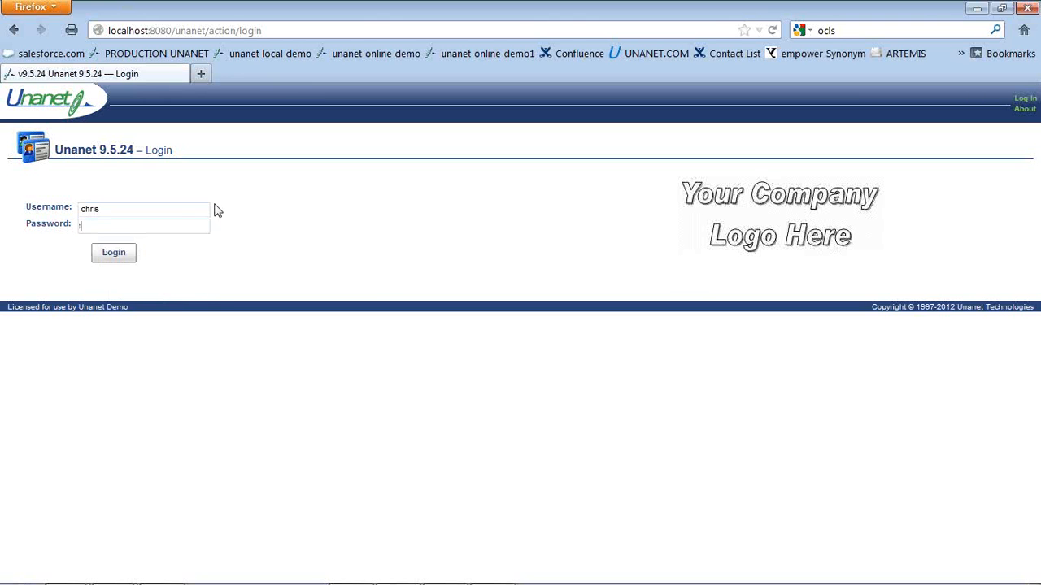
pyautogui.write('••••••')
pyautogui.press('Return')
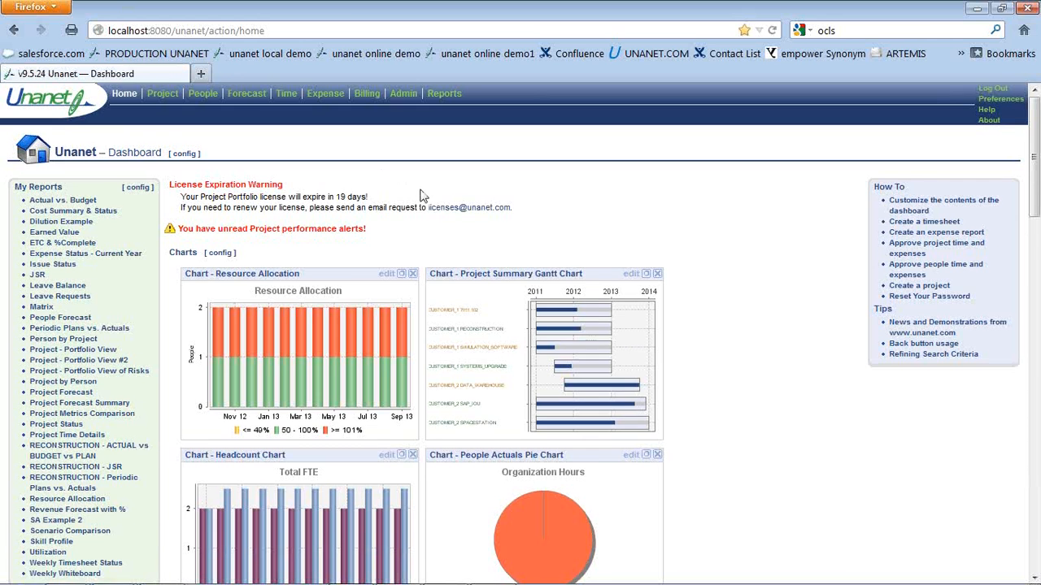
pyautogui.scroll(-10, 422, 195)
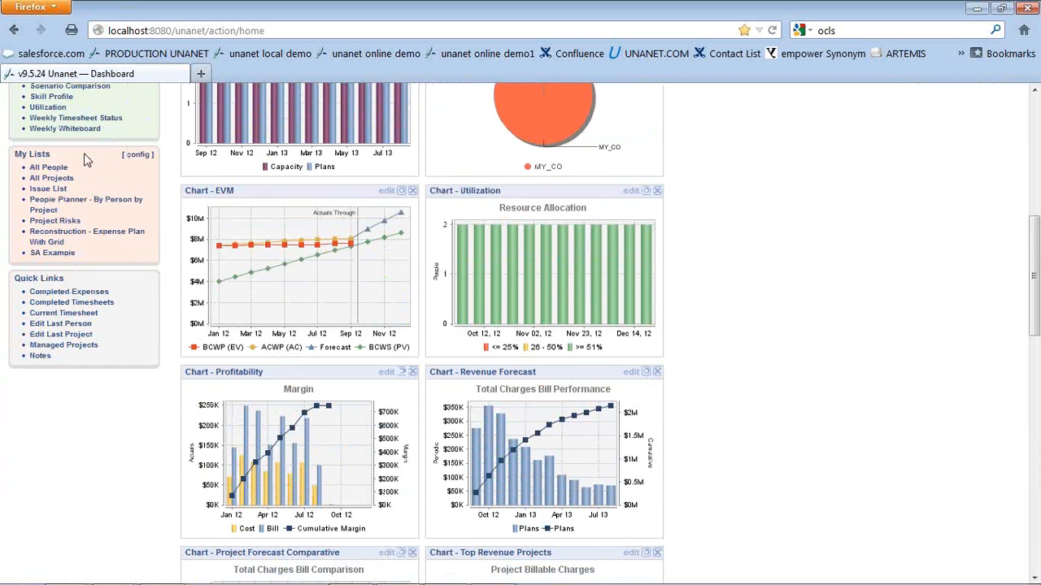
# Open the Reconstruction - Expense Plan With Grid list and save its criteria to the Home and Forecast lists, replacing the existing saved criteria.
pyautogui.click(92, 237)
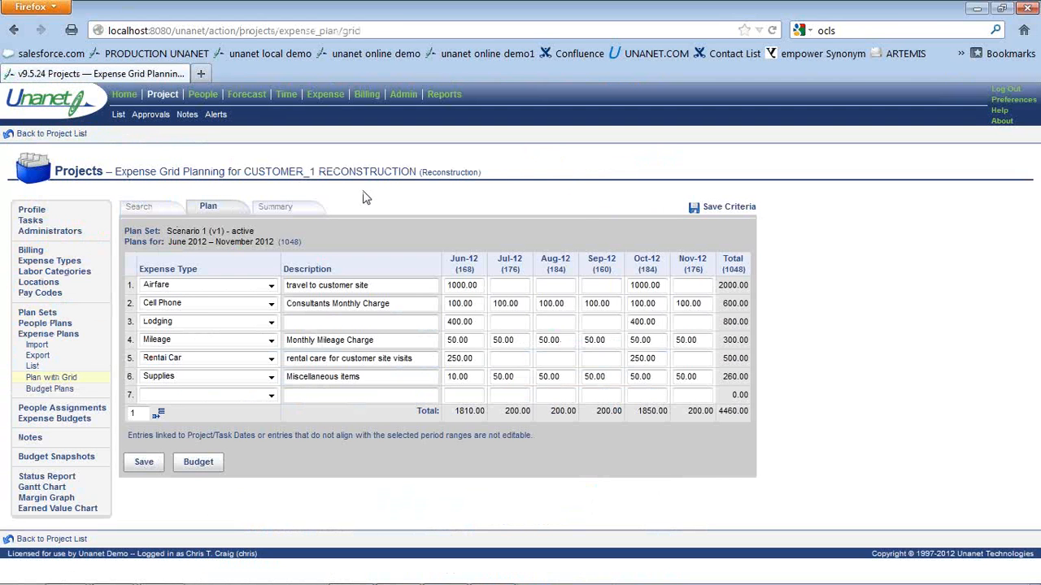
pyautogui.click(718, 213)
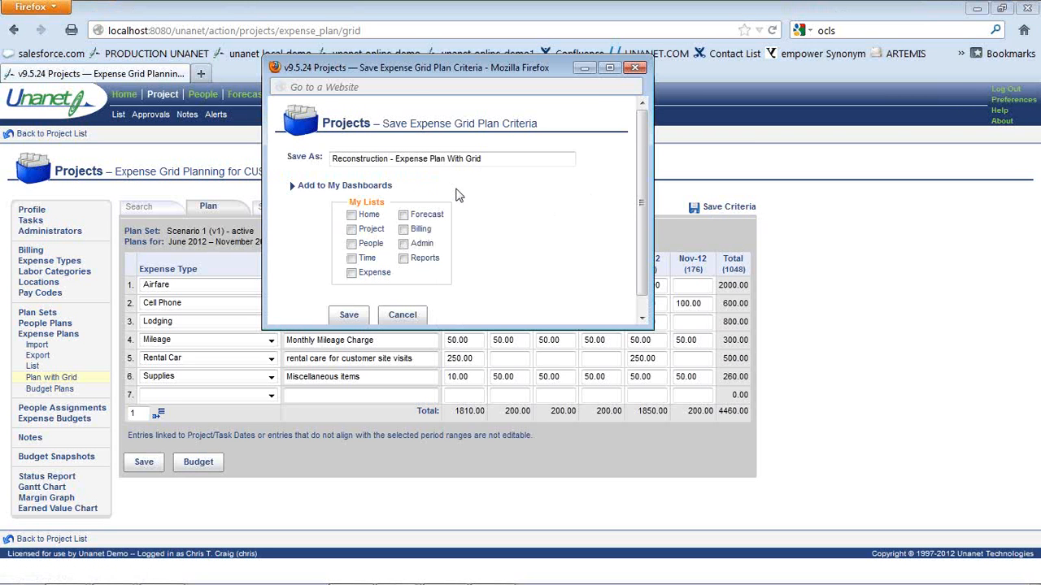
pyautogui.click(351, 215)
pyautogui.click(403, 216)
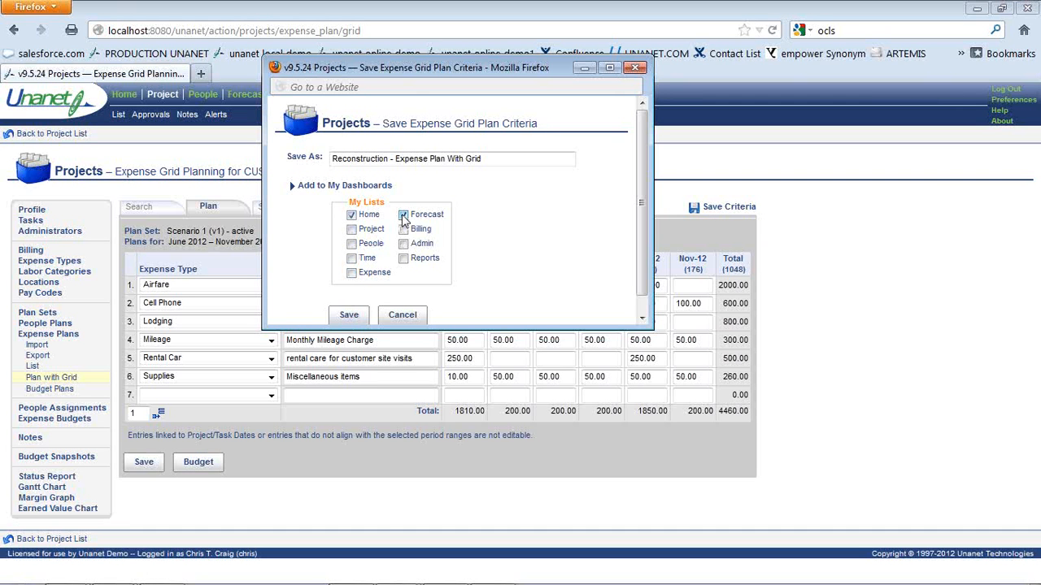
pyautogui.click(358, 318)
pyautogui.click(349, 316)
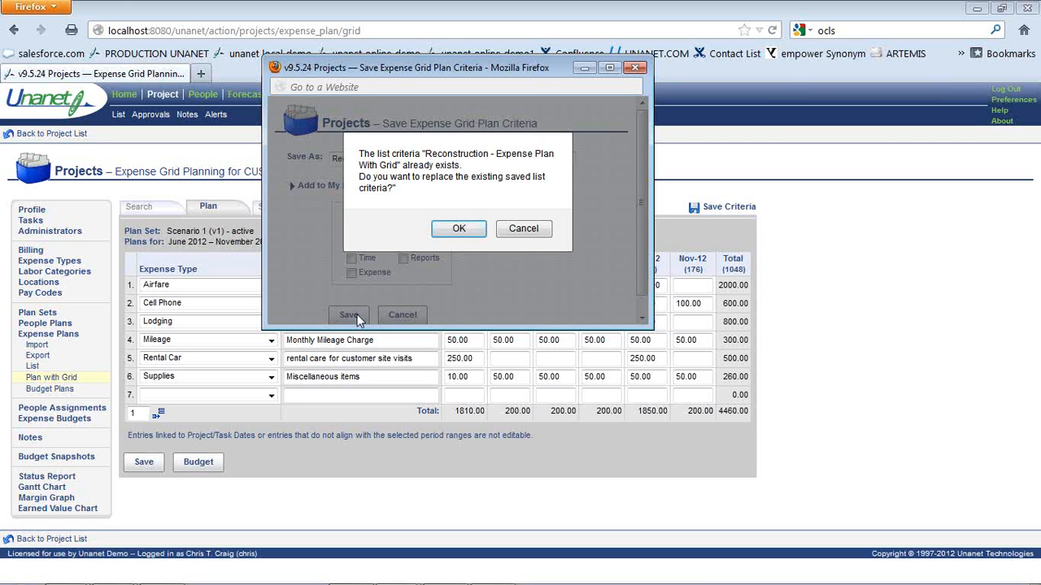
pyautogui.click(454, 230)
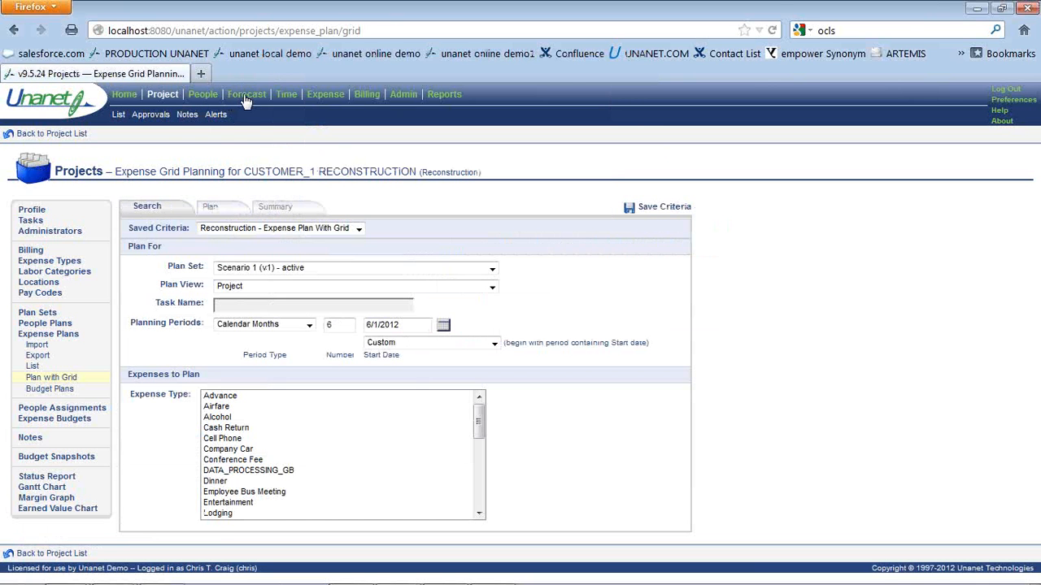
# Open the Reconstruction - Expense Plan With Grid list from the Forecast dashboard and examine its search criteria and planning period types.
pyautogui.click(244, 95)
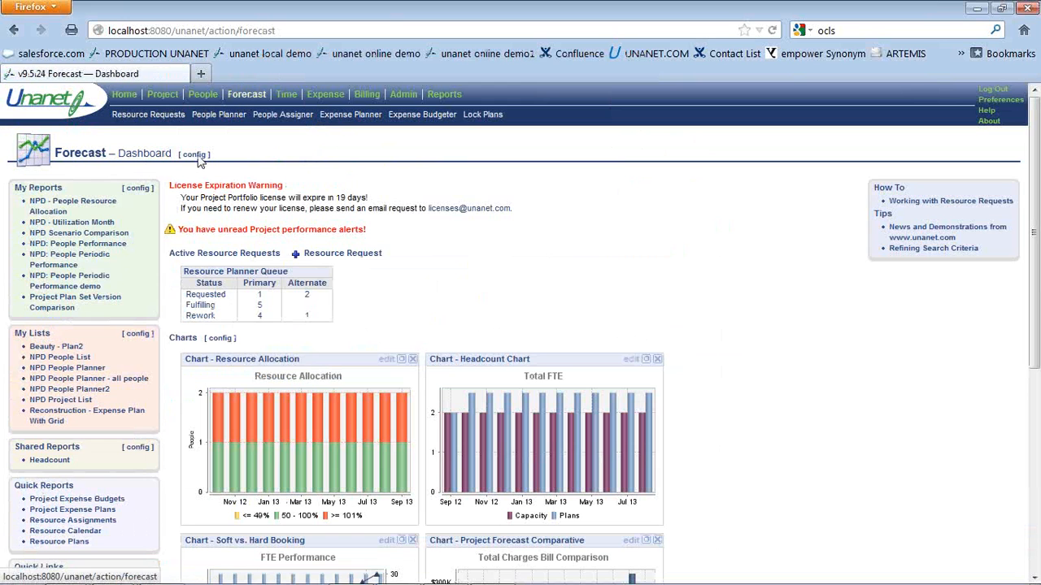
pyautogui.click(106, 418)
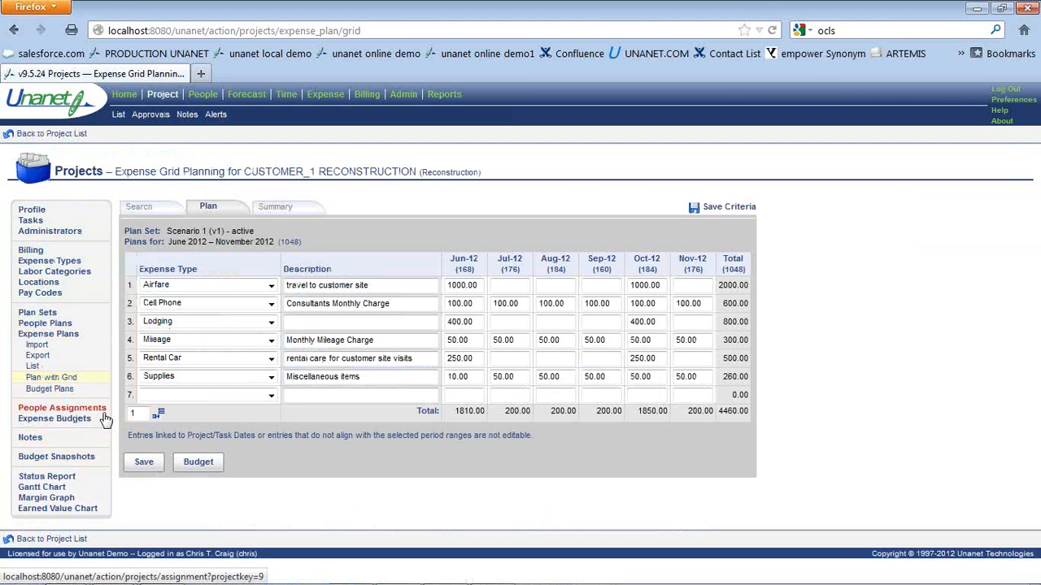
pyautogui.click(140, 208)
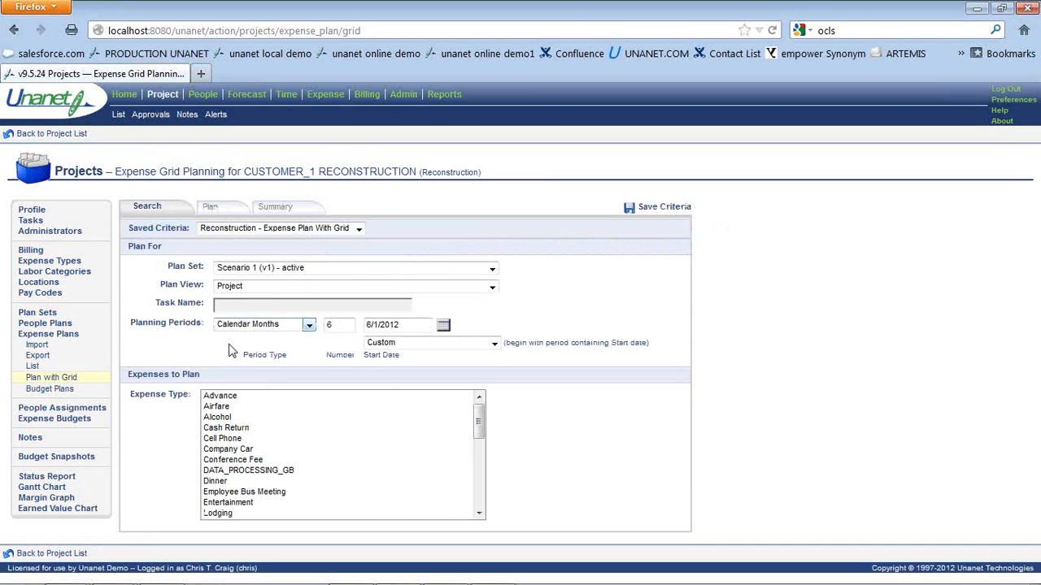
pyautogui.click(310, 327)
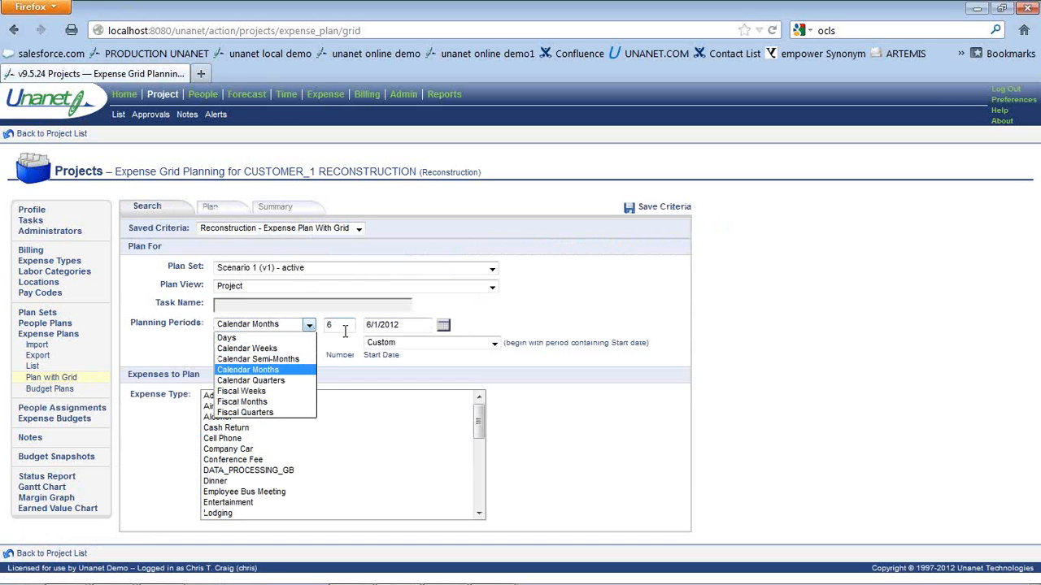
pyautogui.click(177, 432)
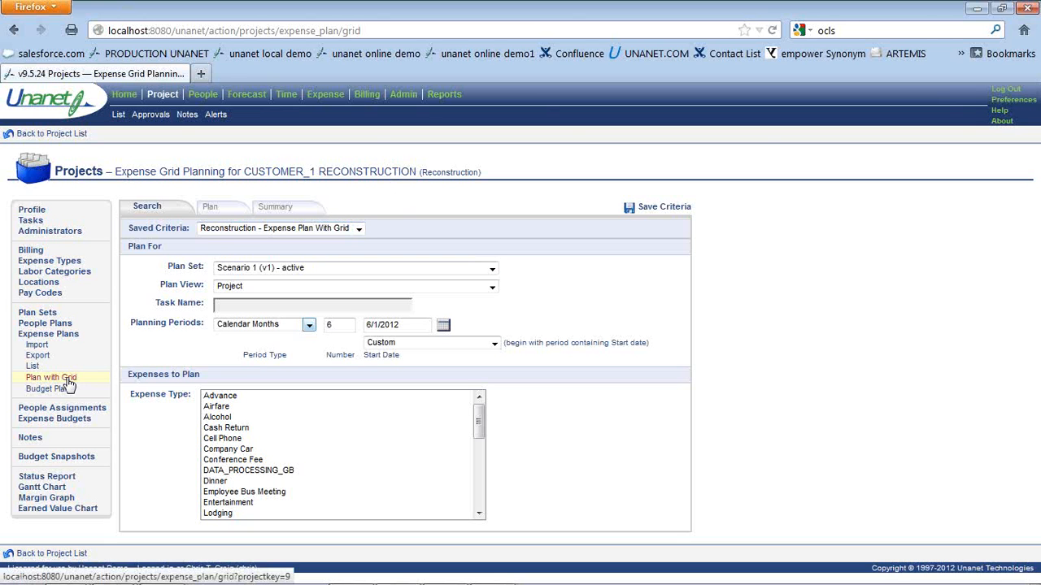
# Set the June 2012 airfare amount to 500 in the Reconstruction expense plan grid and save the plan.
pyautogui.click(213, 210)
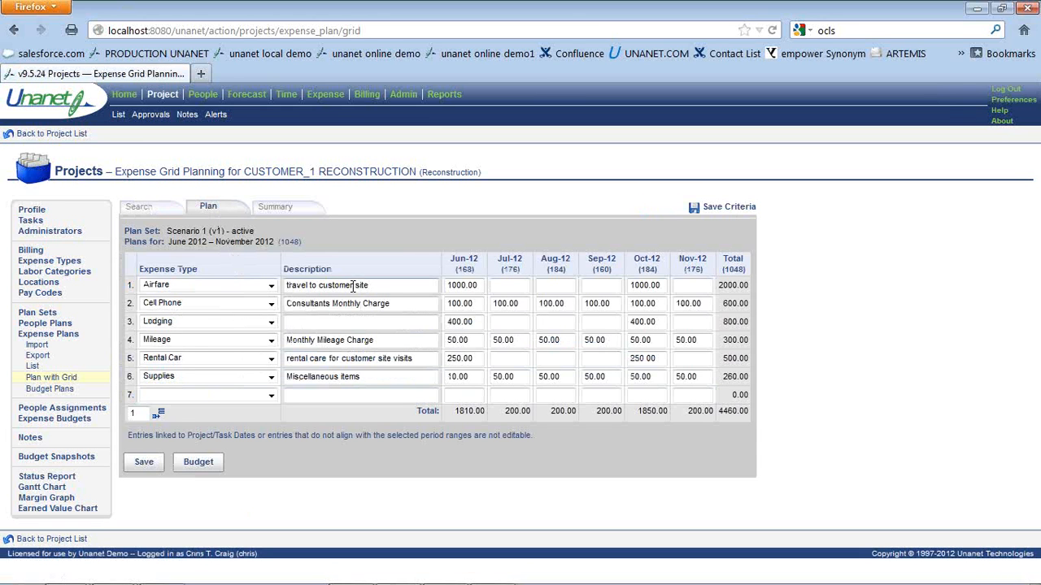
pyautogui.doubleClick(457, 286)
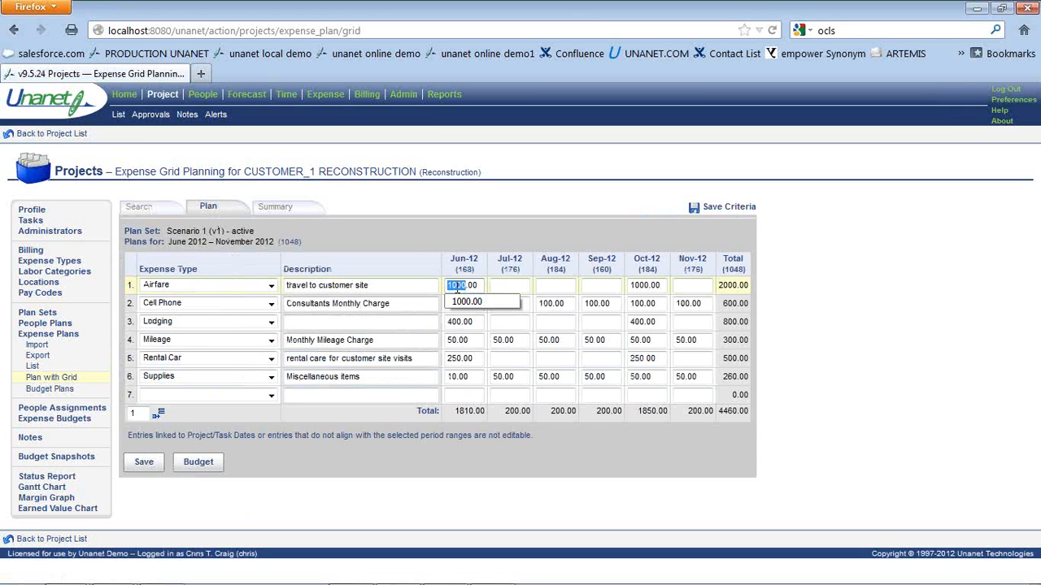
pyautogui.write('40')
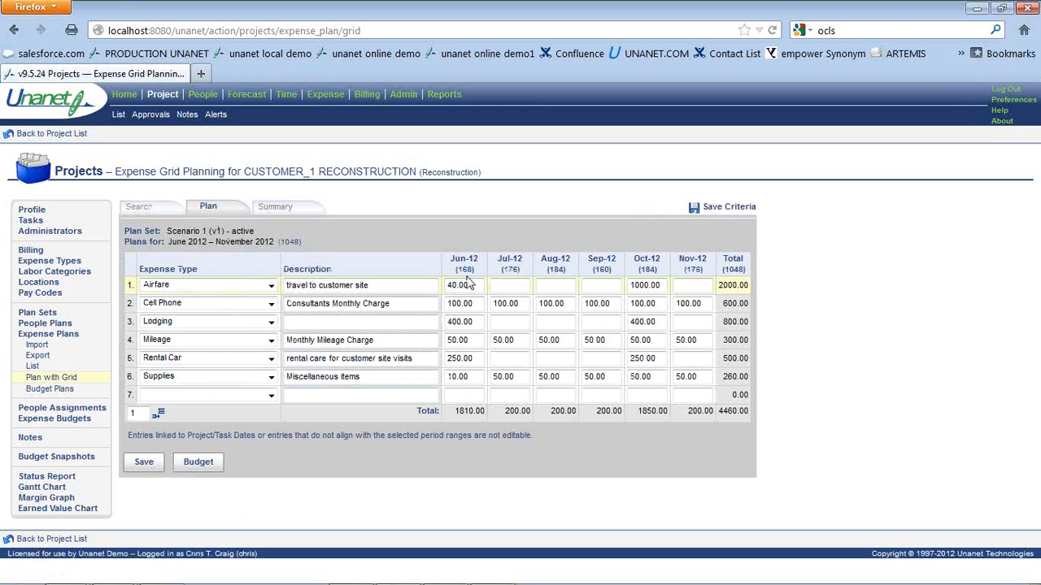
pyautogui.press('BackSpace')
pyautogui.press('BackSpace')
pyautogui.write('500')
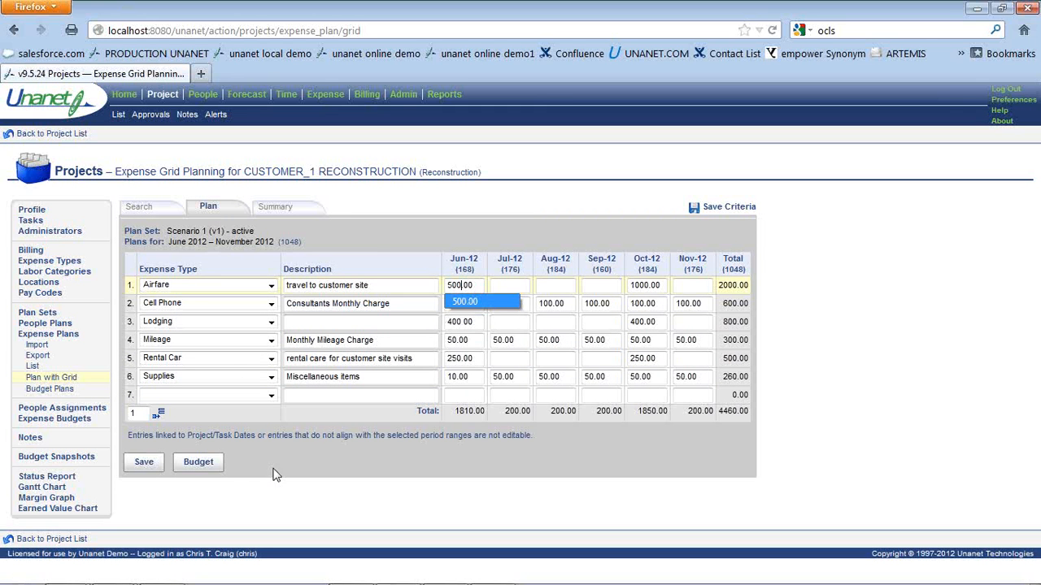
pyautogui.click(140, 462)
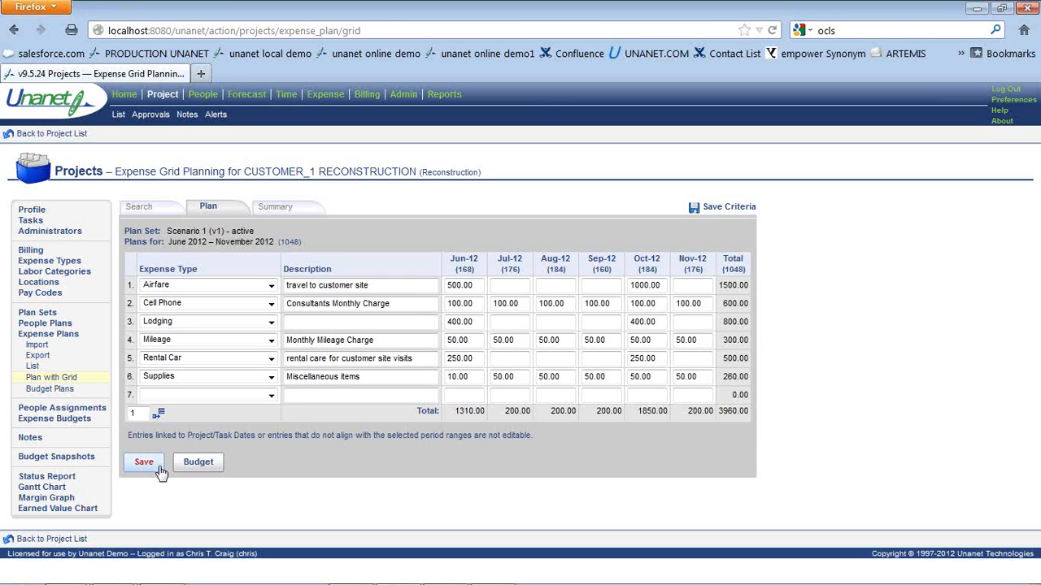
# Budget the June 2012 airfare entry from the expense plan and save the budget.
pyautogui.click(187, 468)
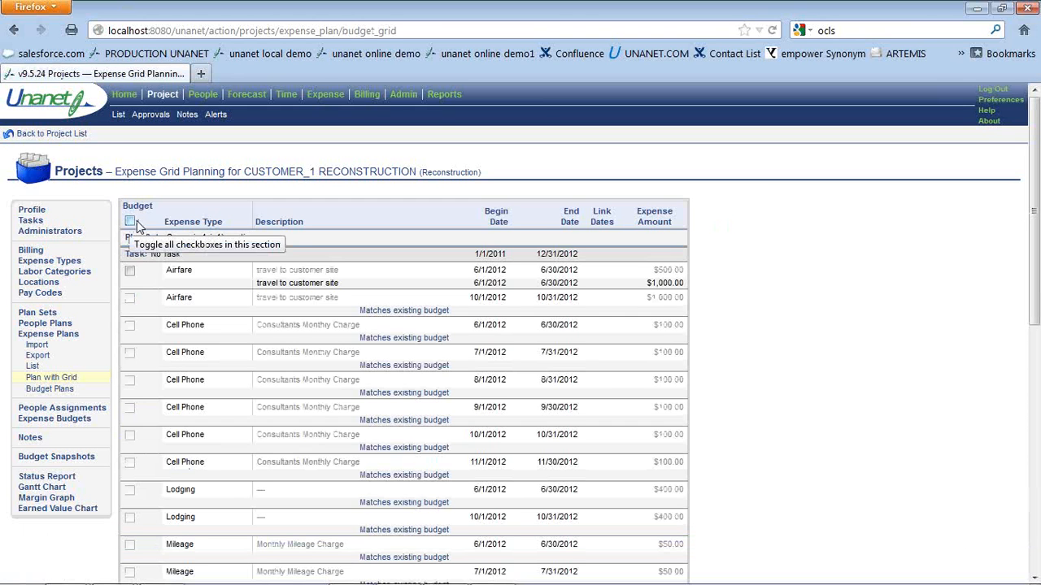
pyautogui.click(129, 271)
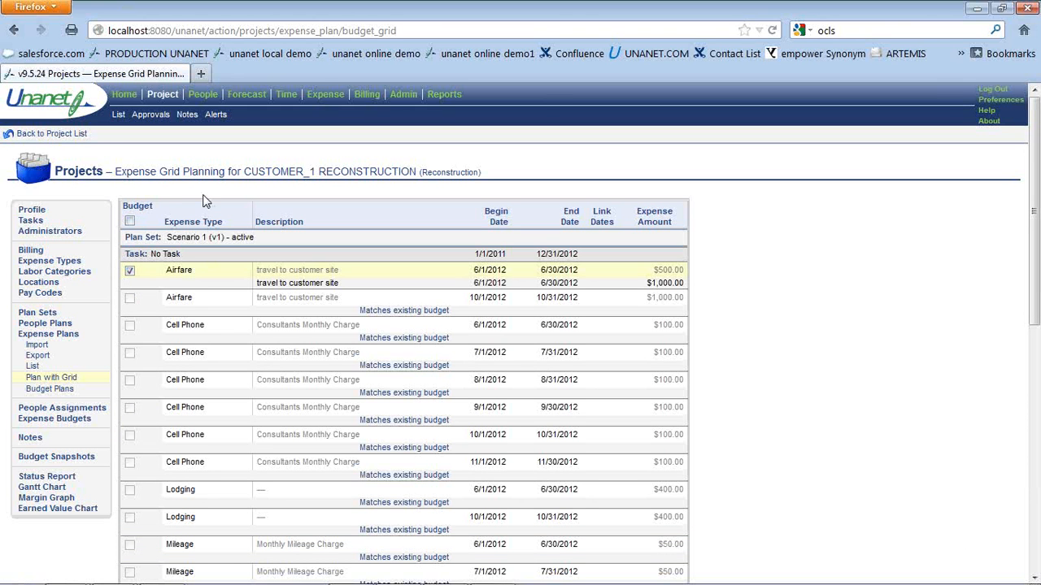
pyautogui.scroll(-10, 204, 202)
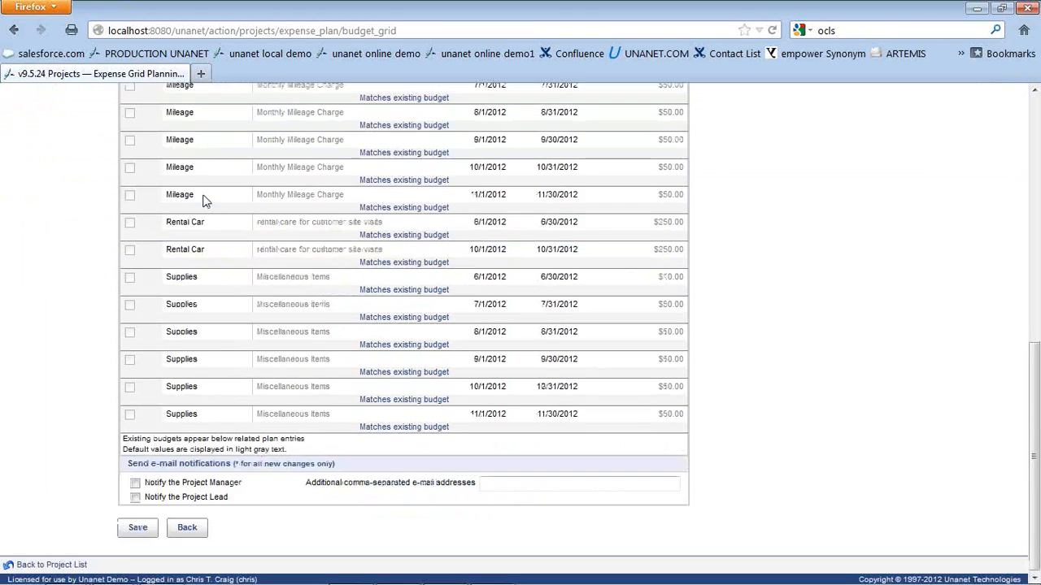
pyautogui.click(138, 528)
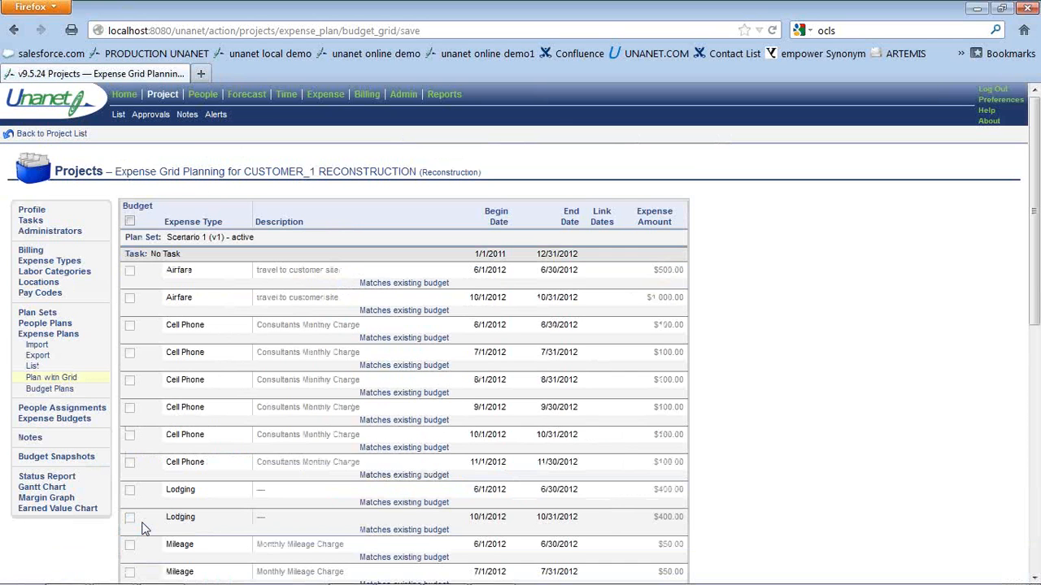
# Run the RECONSTRUCTION - ACTUAL vs BUDGET vs PLAN report from the Home dashboard.
pyautogui.click(122, 94)
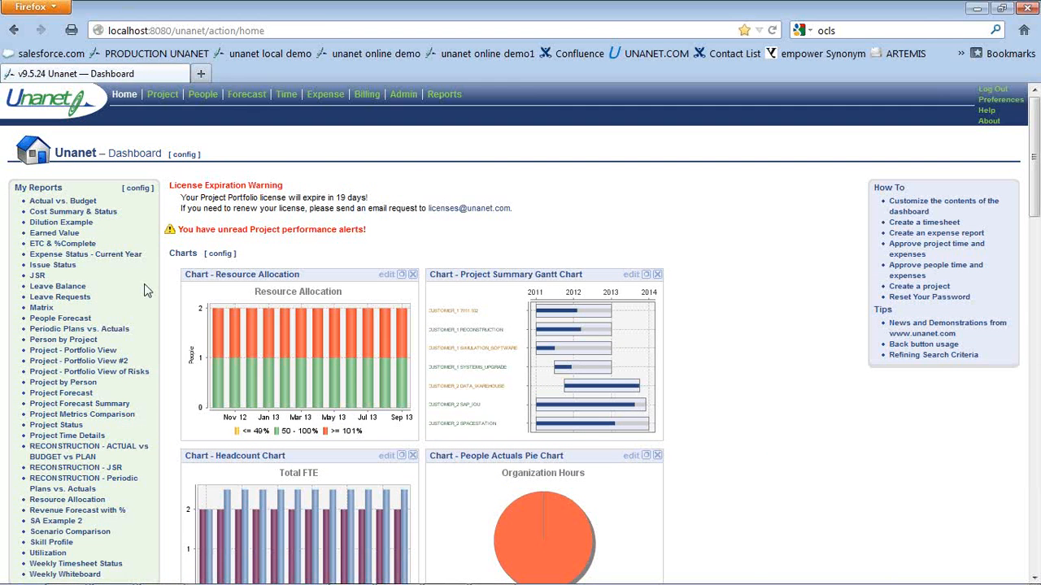
pyautogui.click(109, 448)
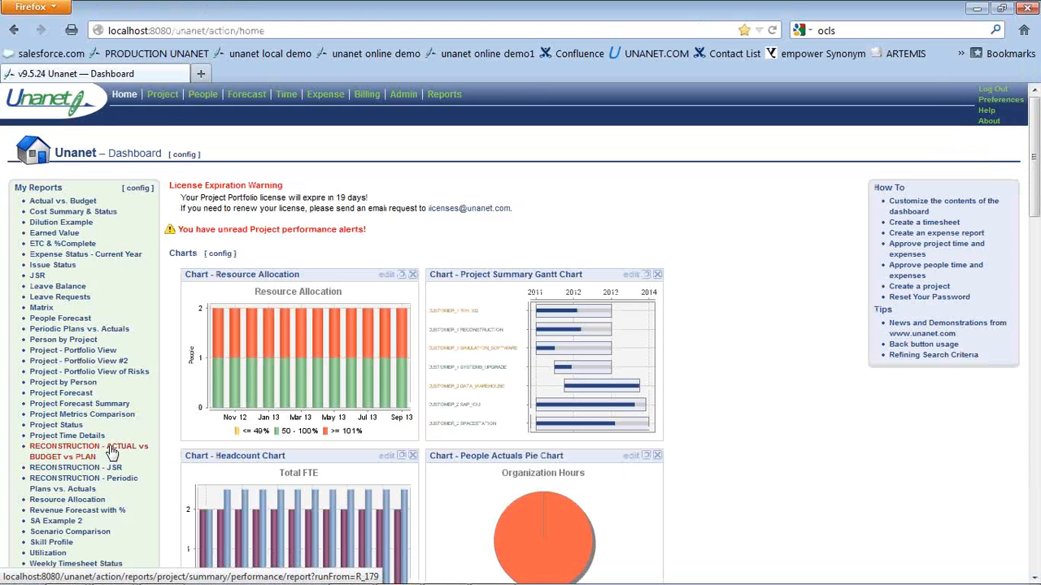
pyautogui.click(103, 452)
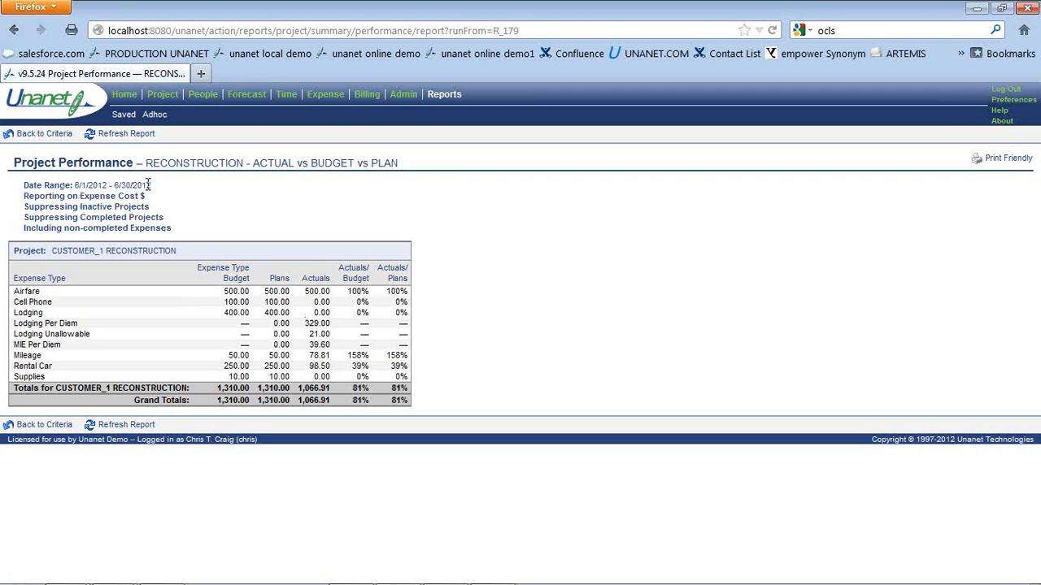
# Run the RECONSTRUCTION - Periodic Plans vs. Actuals report from the Home dashboard and review its labor and expense details.
pyautogui.click(124, 101)
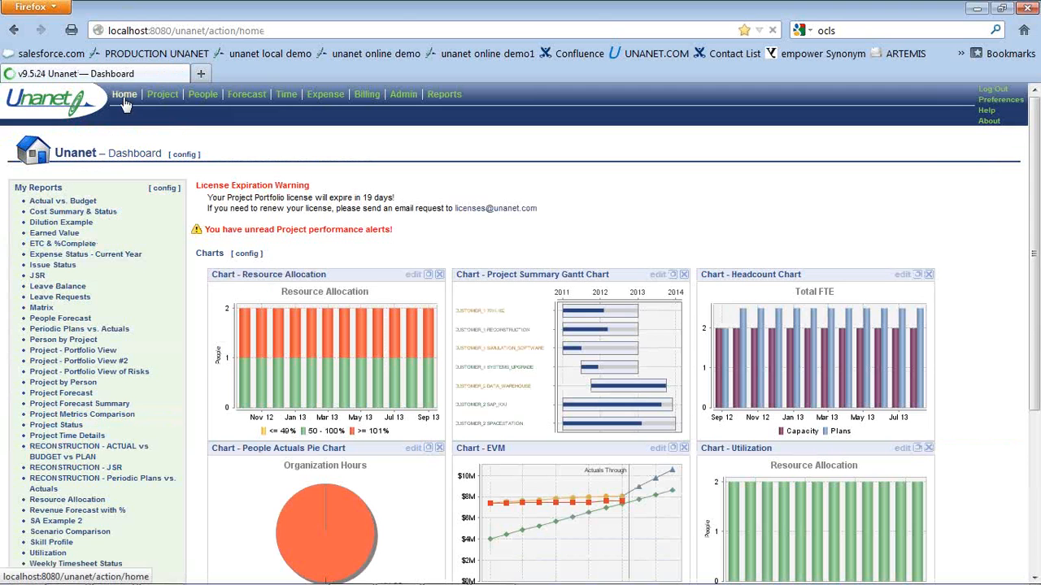
pyautogui.click(135, 486)
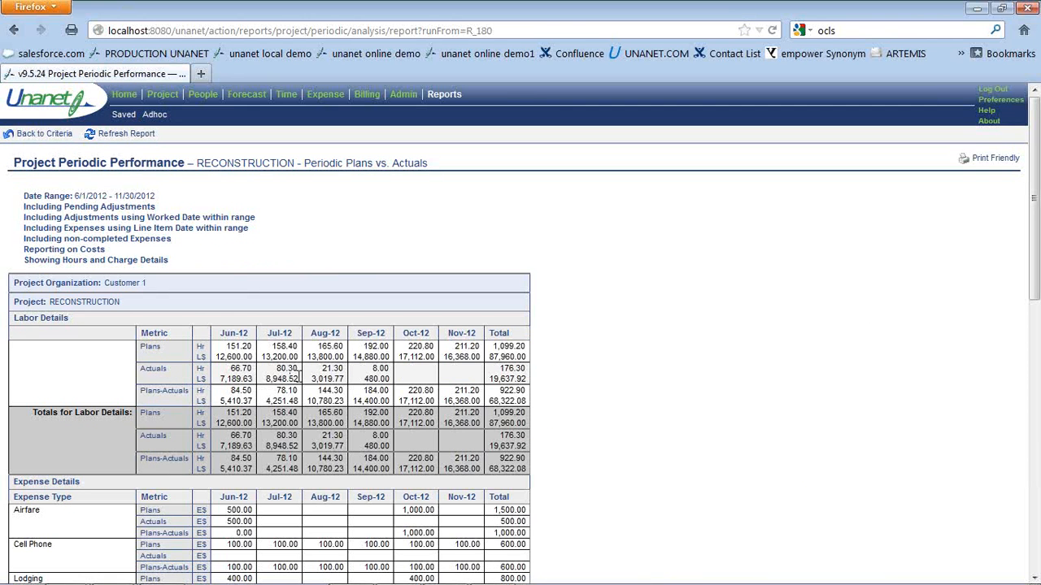
pyautogui.scroll(-4, 557, 337)
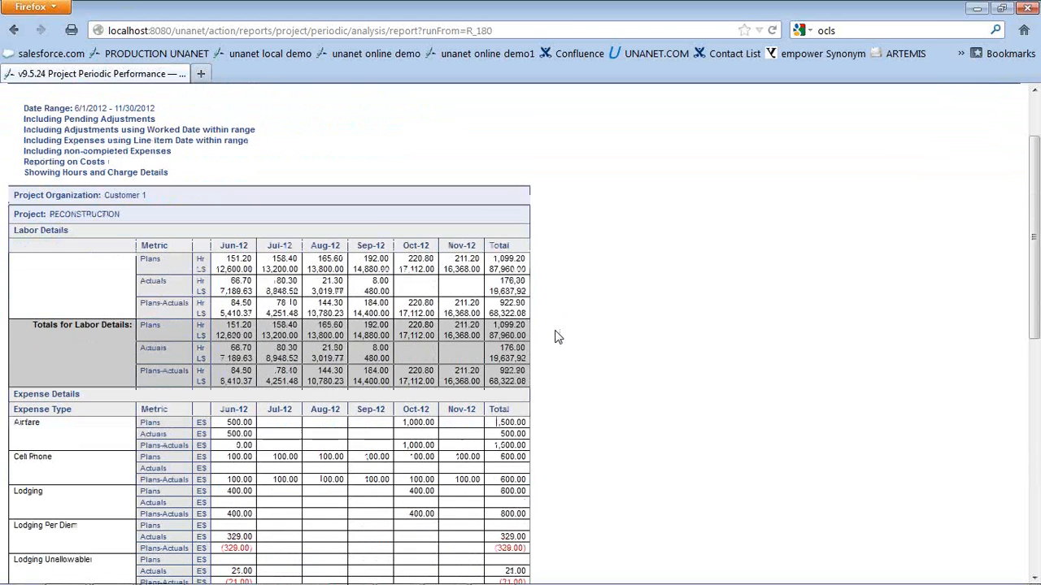
pyautogui.scroll(-2, 558, 336)
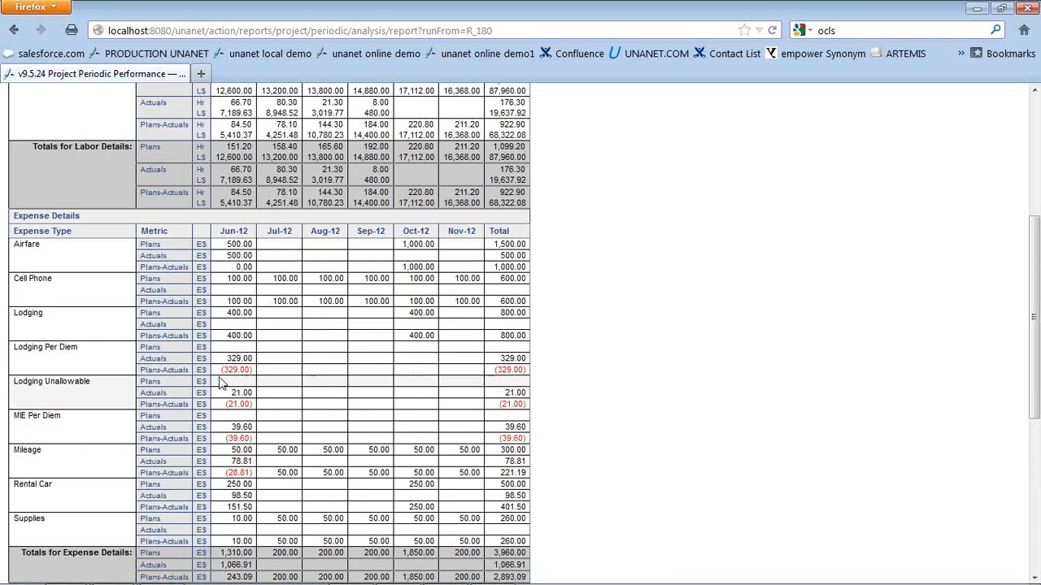
pyautogui.scroll(4, 655, 252)
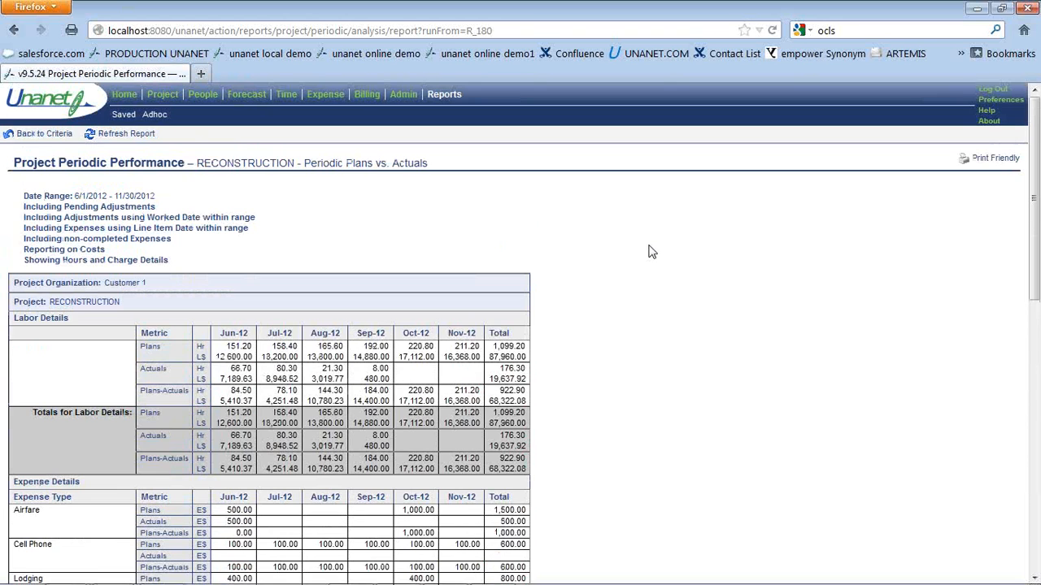
# Add budgets, the budget to actuals variance and people to the Reconstruction periodic performance report's criteria.
pyautogui.click(57, 139)
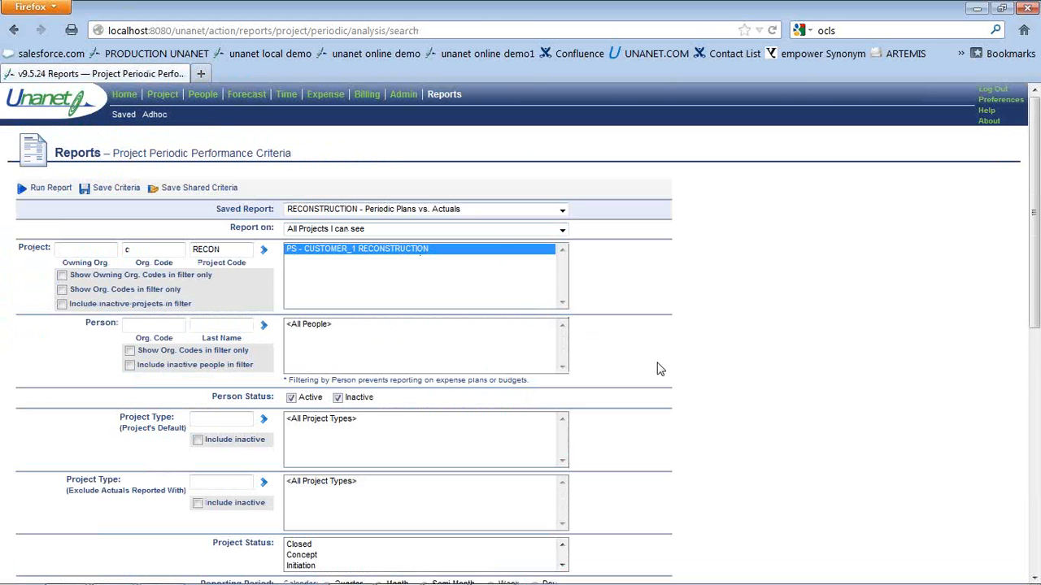
pyautogui.scroll(-4, 659, 368)
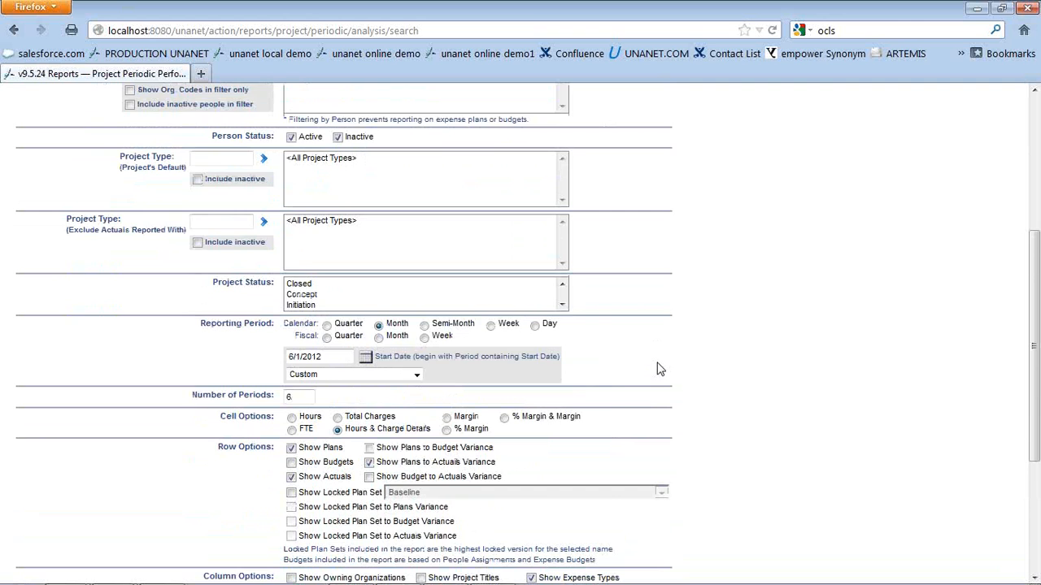
pyautogui.scroll(-1, 659, 368)
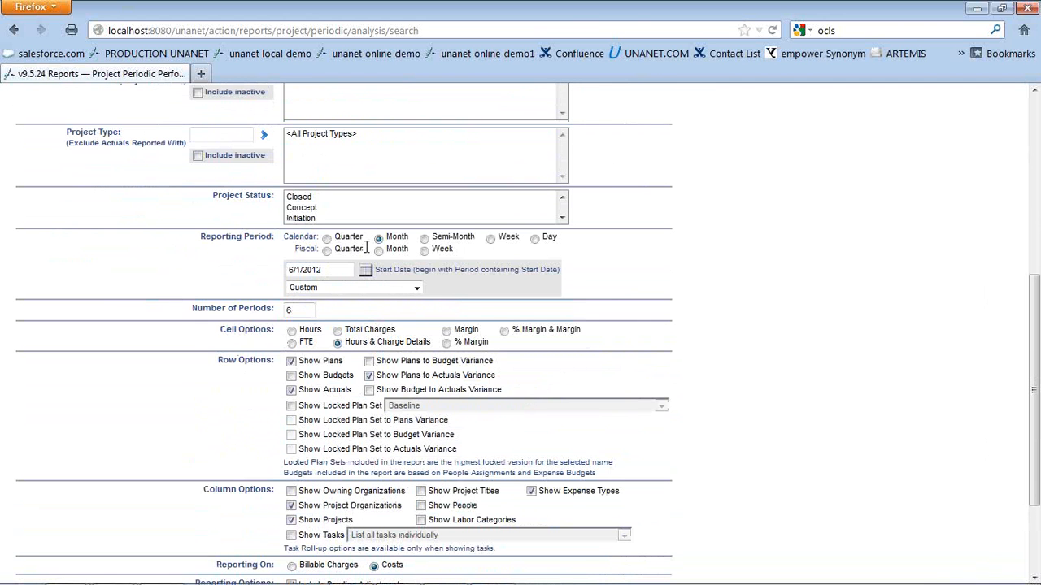
pyautogui.click(292, 377)
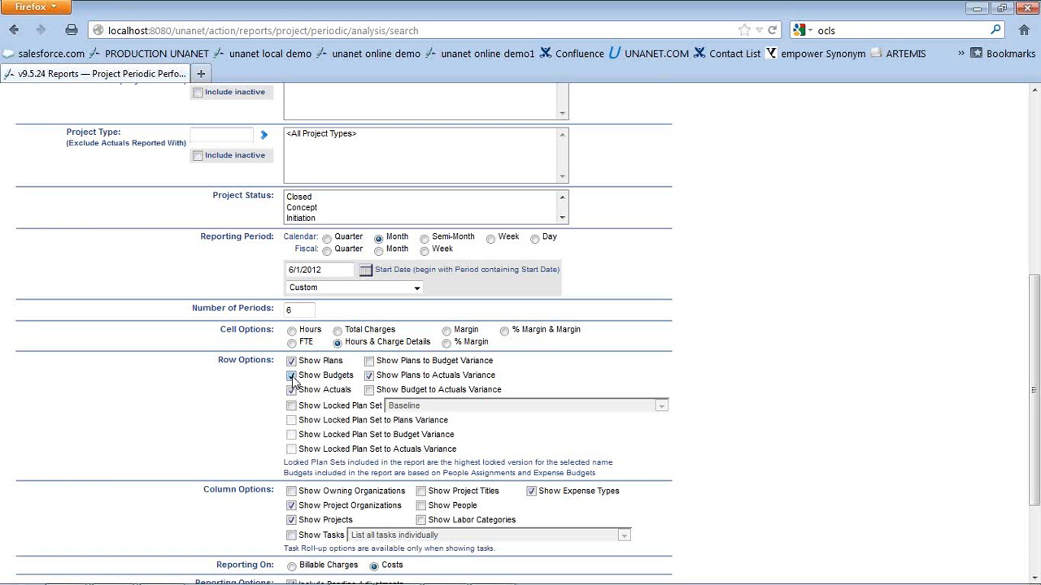
pyautogui.click(369, 391)
pyautogui.scroll(-3, 209, 451)
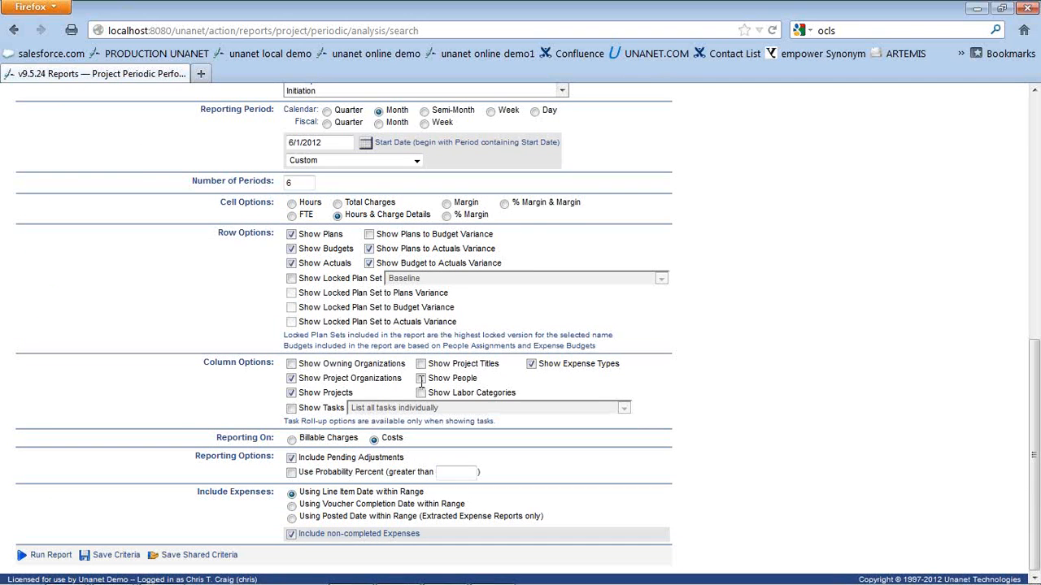
pyautogui.click(421, 378)
# Run the Reconstruction periodic report with the changed criteria and review the labor details by person.
pyautogui.click(55, 556)
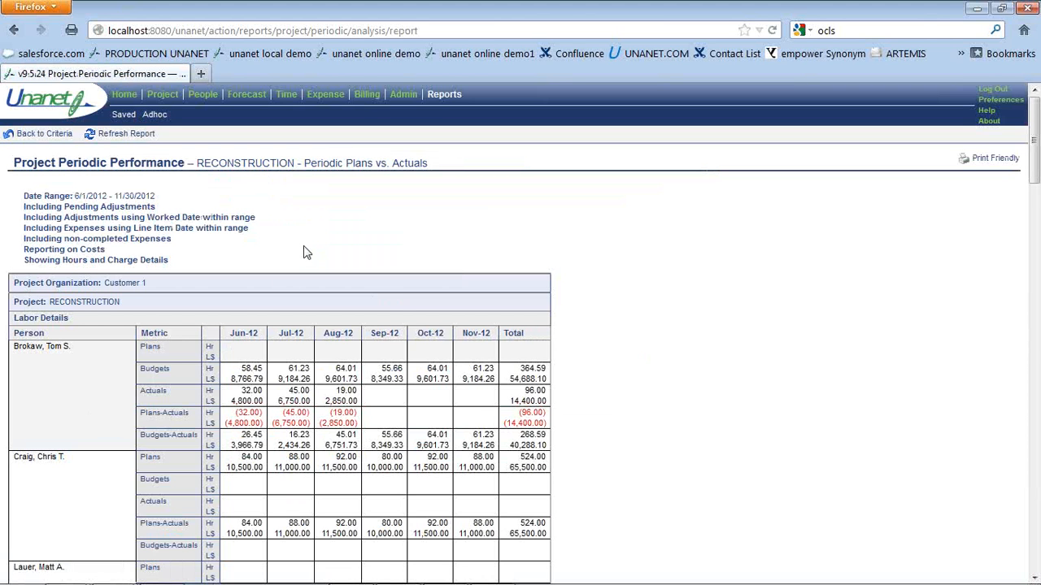
pyautogui.scroll(-10, 305, 251)
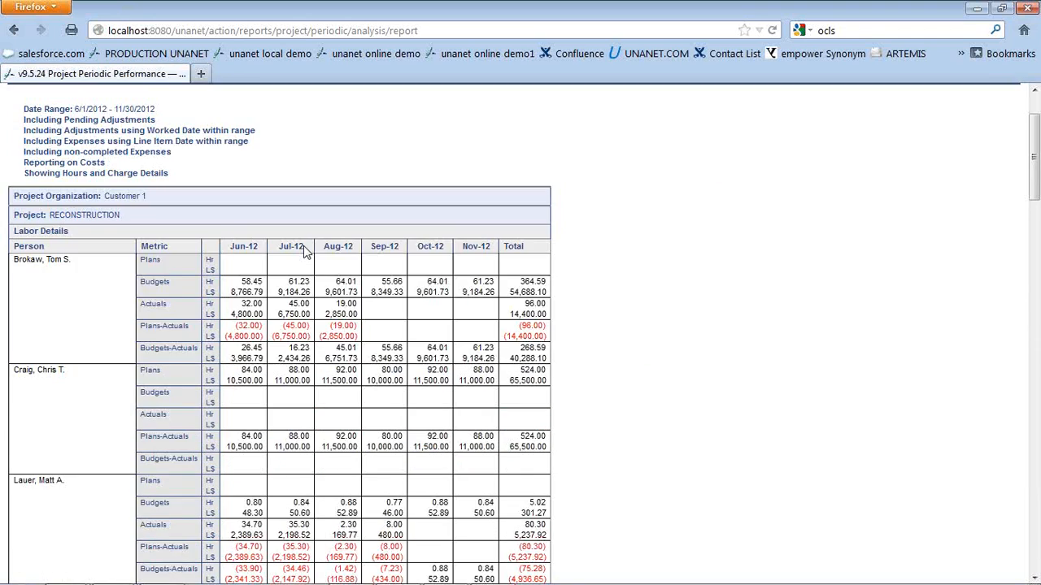
pyautogui.scroll(-13, 305, 247)
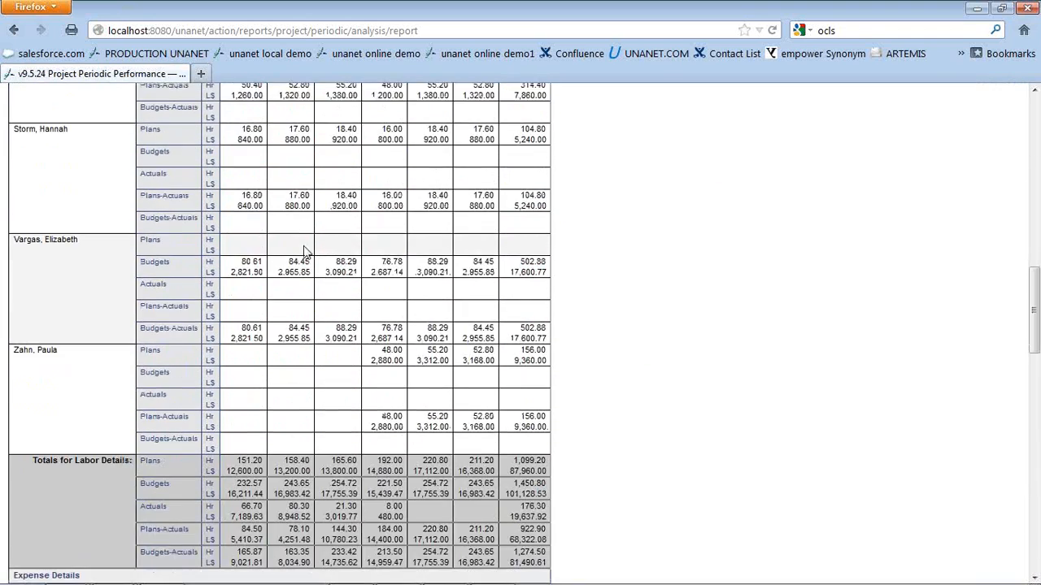
# Review the expense details by expense type and the grand totals in the RECONSTRUCTION periodic report, ending at the report header.
pyautogui.scroll(-2, 305, 252)
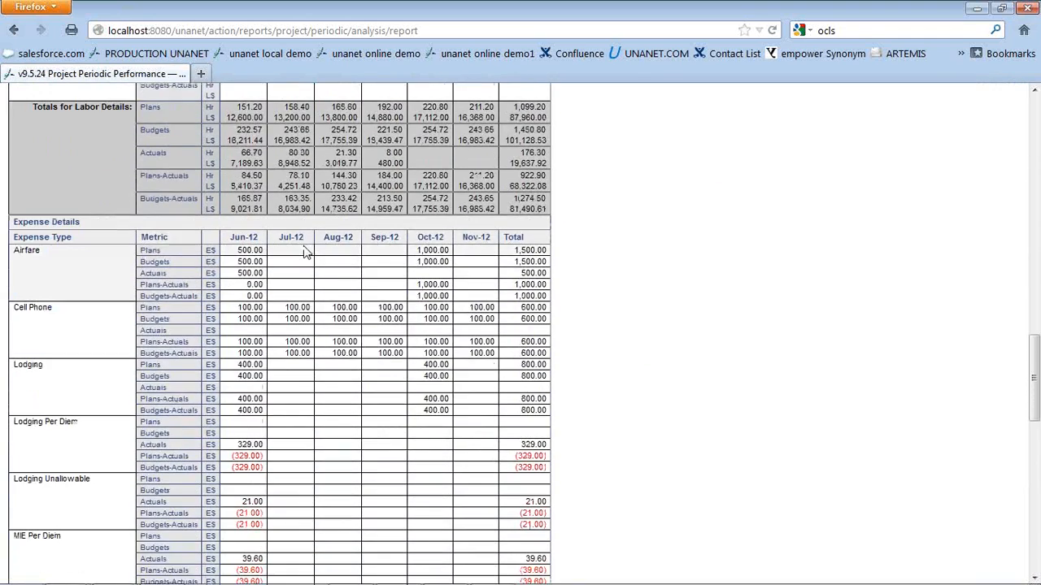
pyautogui.scroll(-4, 305, 252)
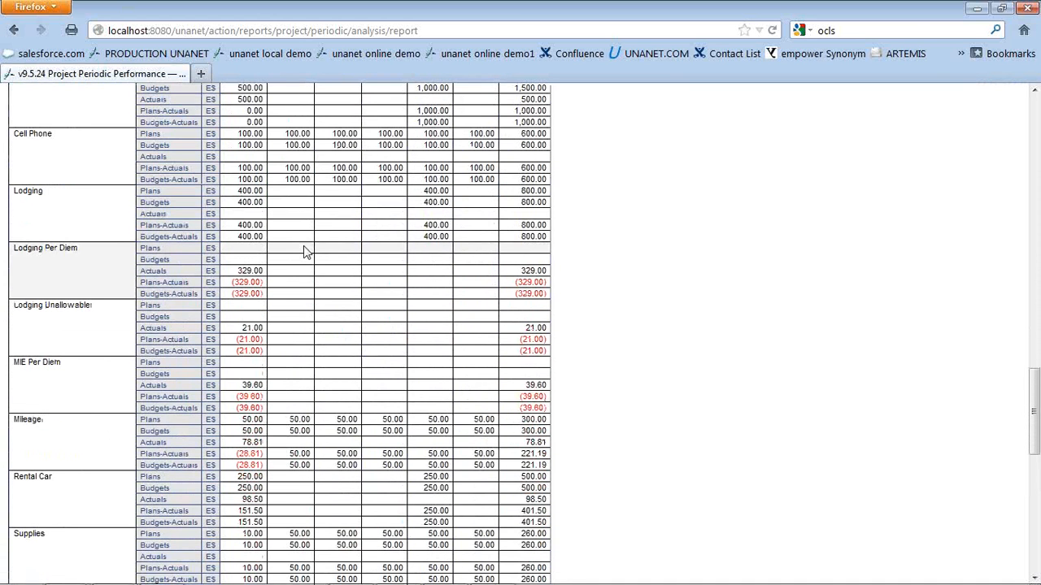
pyautogui.scroll(-2, 305, 248)
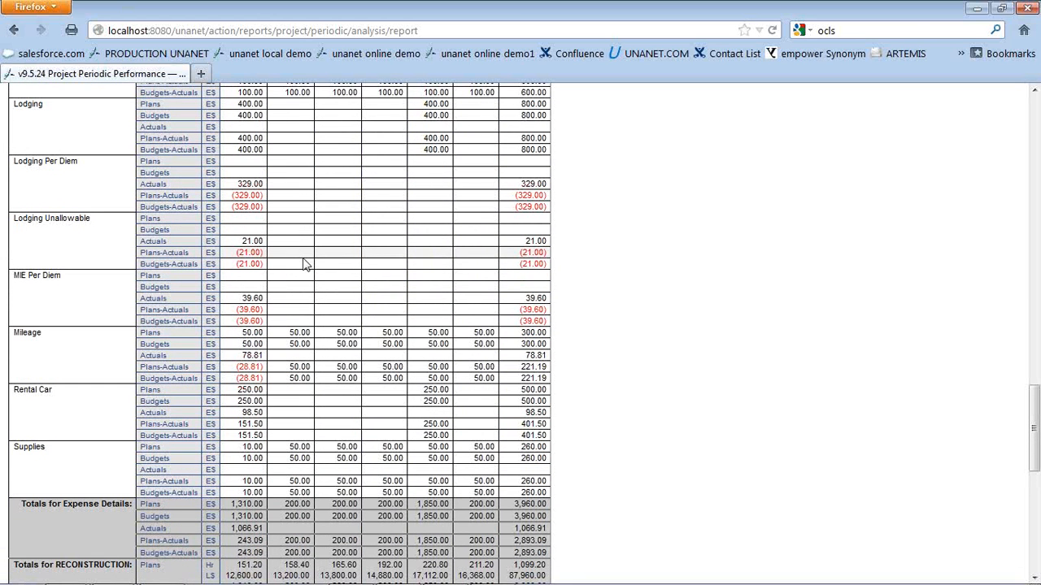
pyautogui.scroll(-2, 598, 307)
pyautogui.scroll(-10, 598, 307)
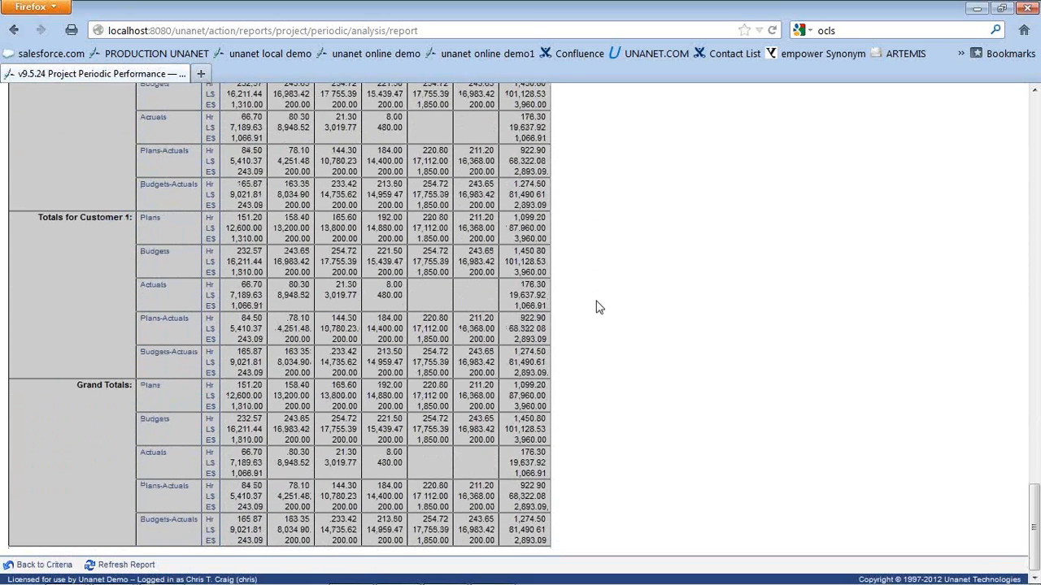
pyautogui.press('Home')
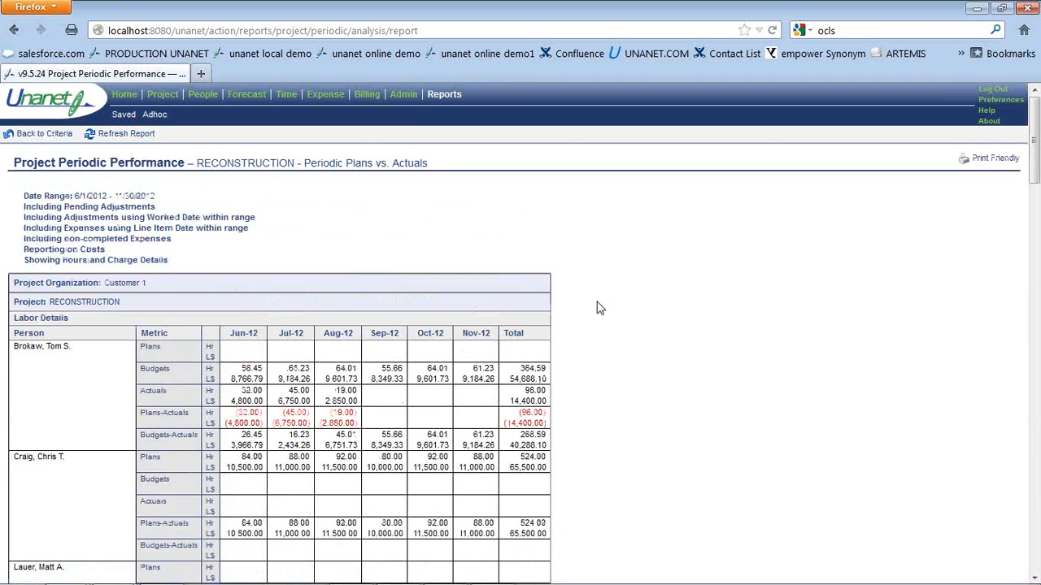
# Open the Airfare expense type from the admin setup's expense types and review its summary settings, including description and threshold.
pyautogui.click(411, 96)
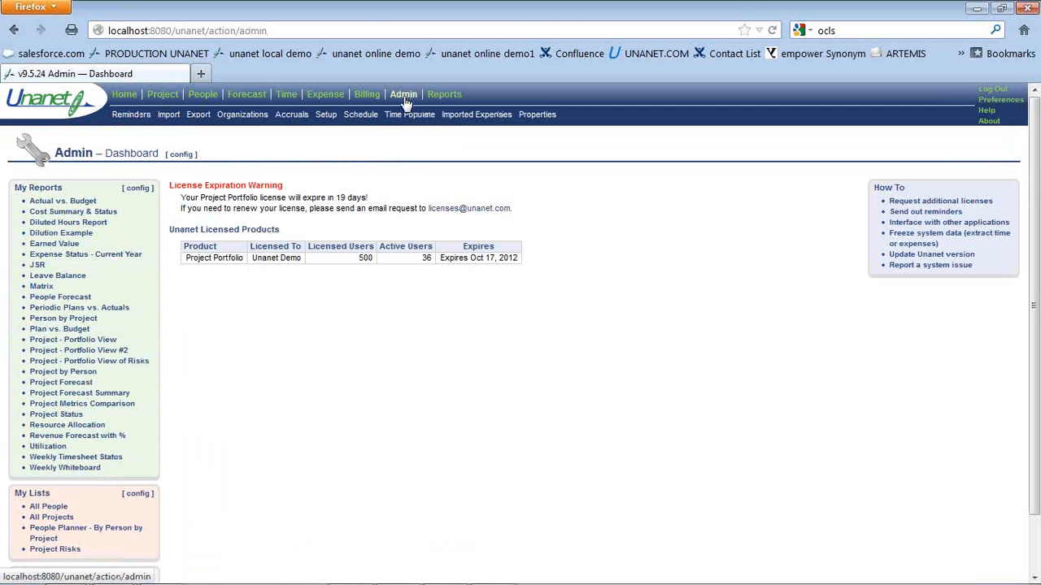
pyautogui.click(326, 119)
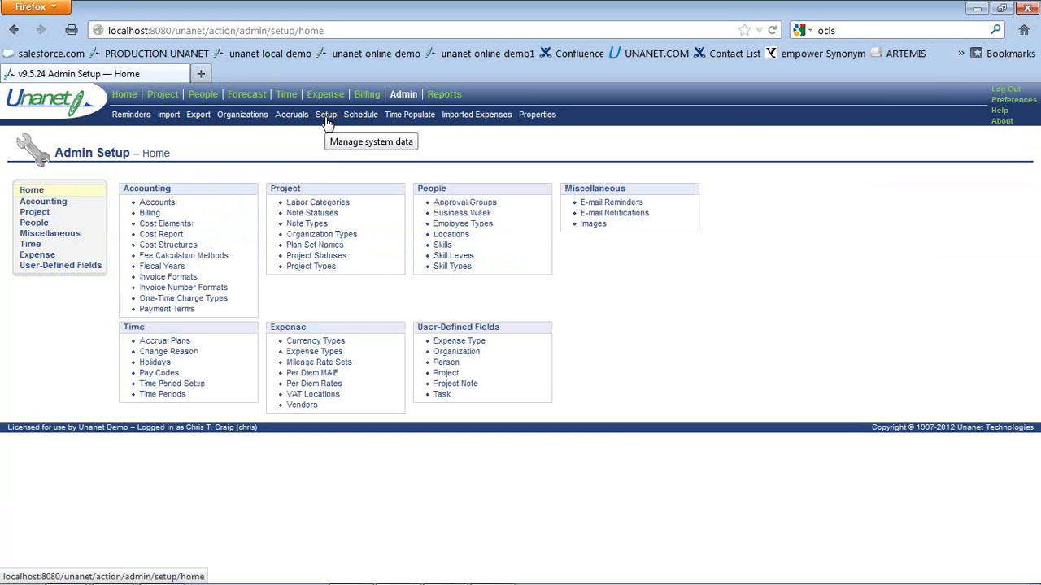
pyautogui.click(304, 357)
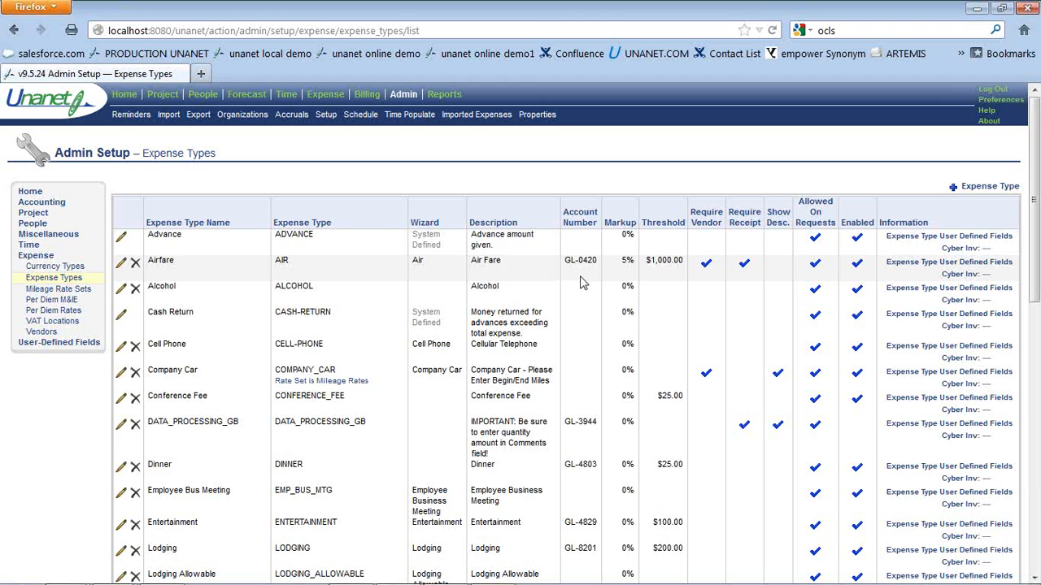
pyautogui.click(121, 264)
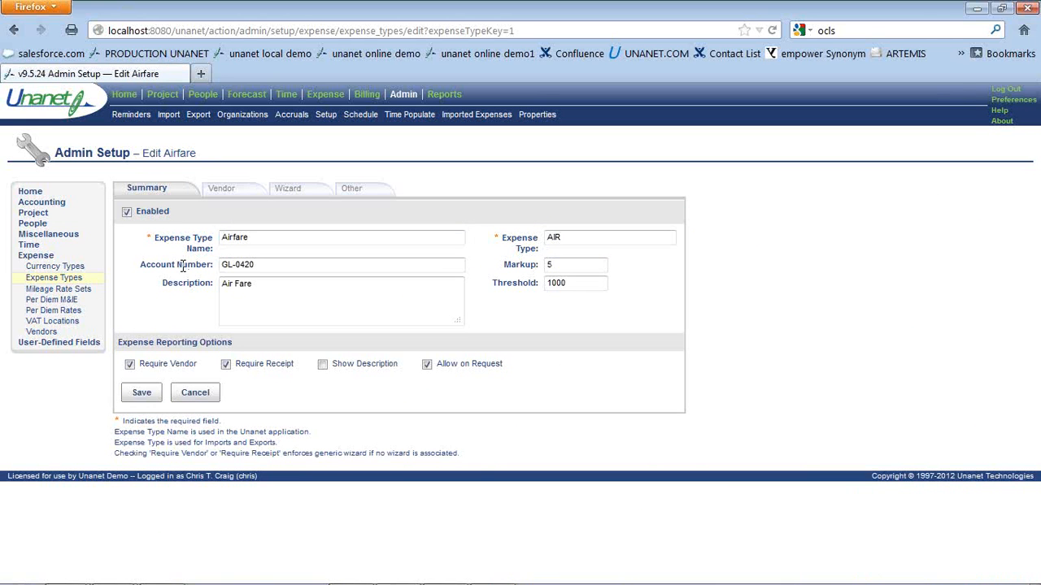
pyautogui.click(225, 301)
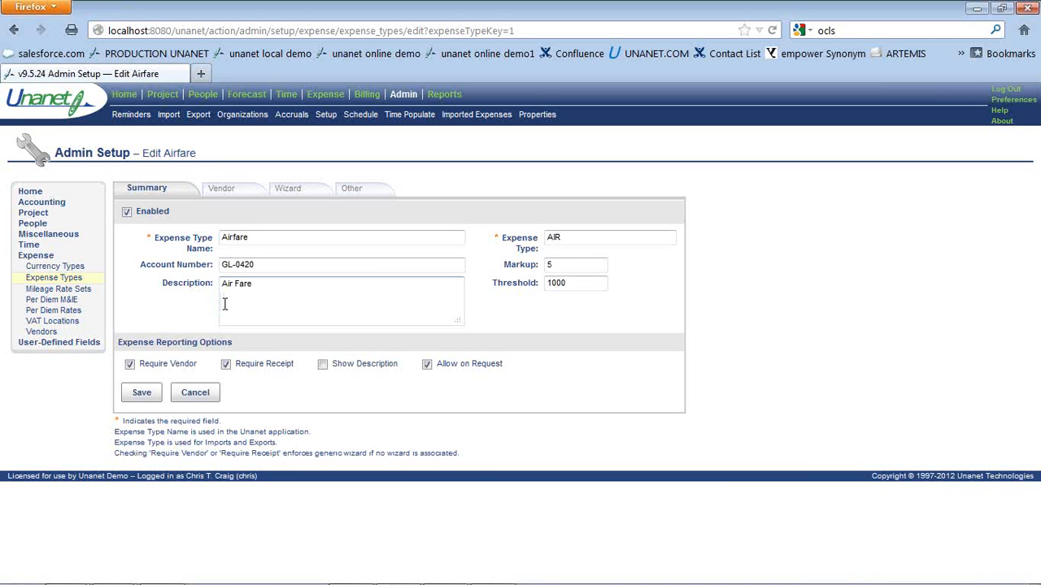
pyautogui.click(571, 290)
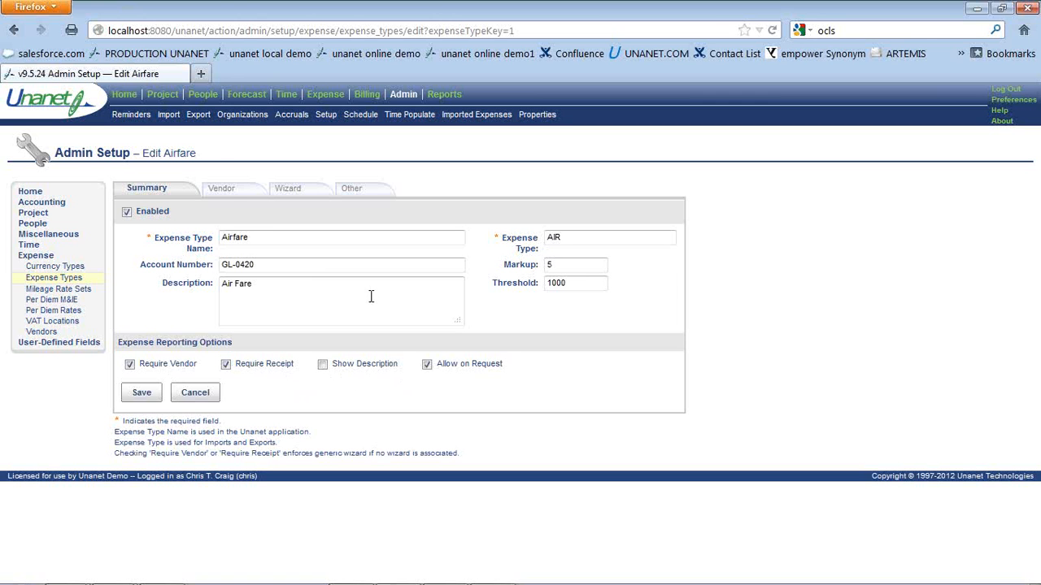
# Examine the Airfare expense type's assigned vendors, associated wizard and user-defined fields.
pyautogui.click(231, 192)
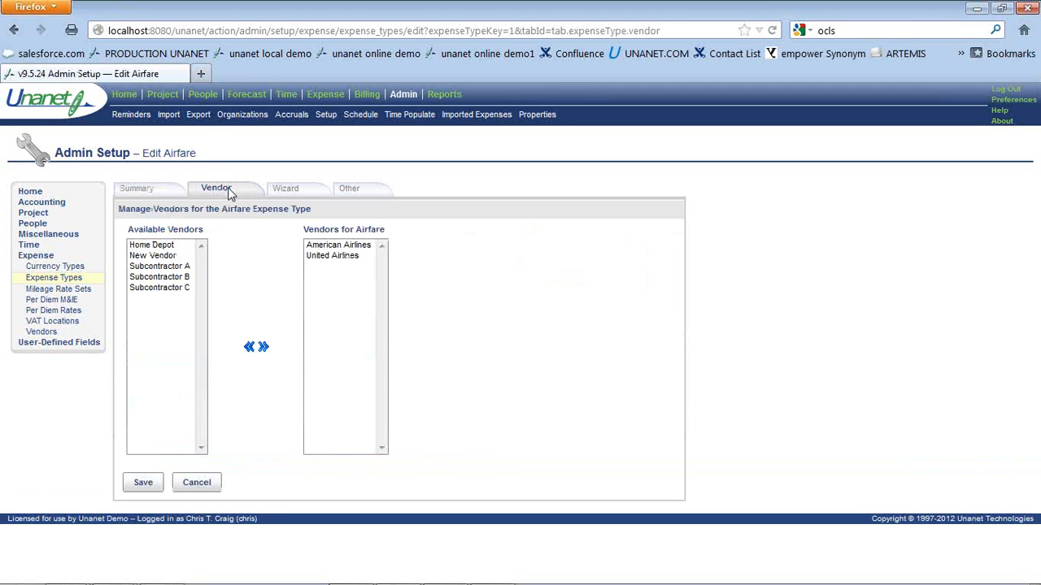
pyautogui.click(285, 190)
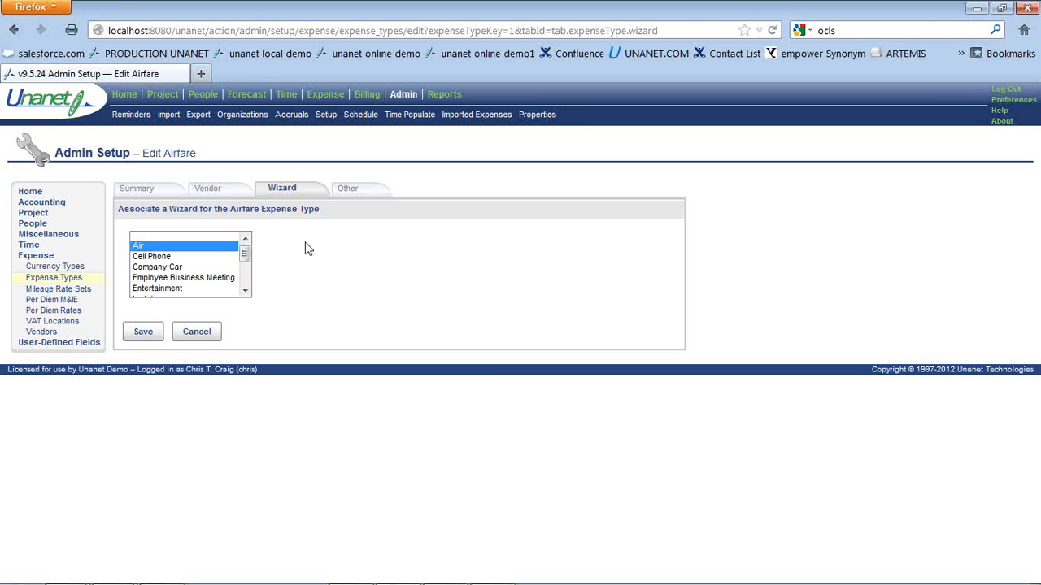
pyautogui.click(348, 192)
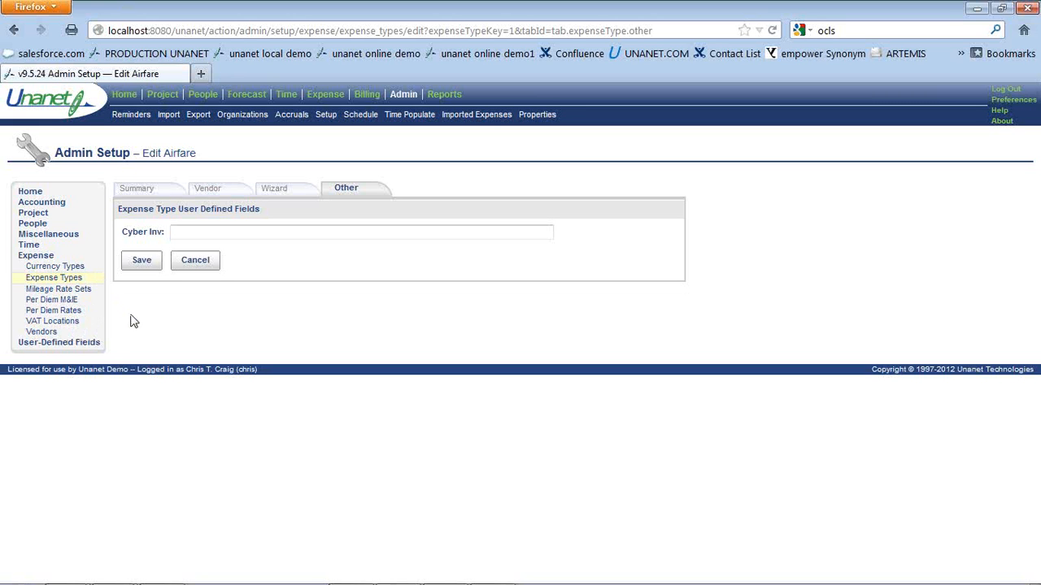
# Switch to the running PowerPoint slide show and advance from the Demo slide to the Recent Expense Enhancements slide.
pyautogui.hotkey('alt', 'Tab')
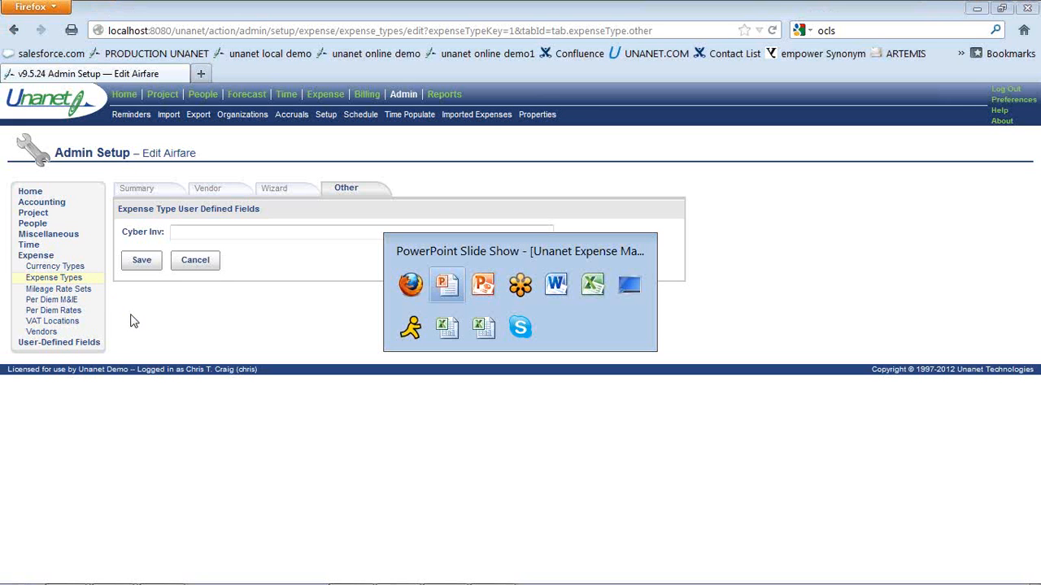
pyautogui.hotkey('alt', 'Tab')
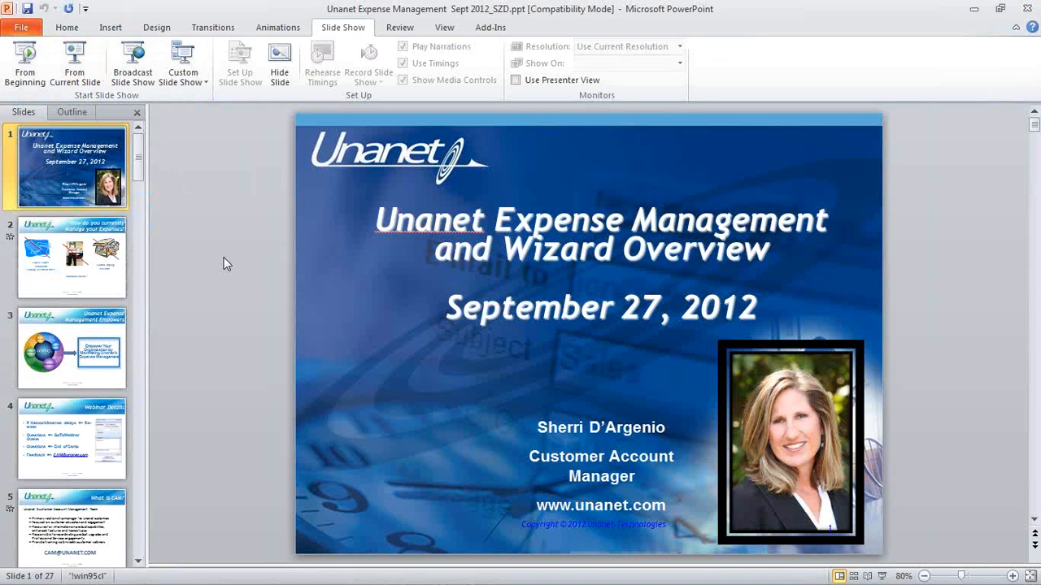
pyautogui.hotkey('alt', 'Tab')
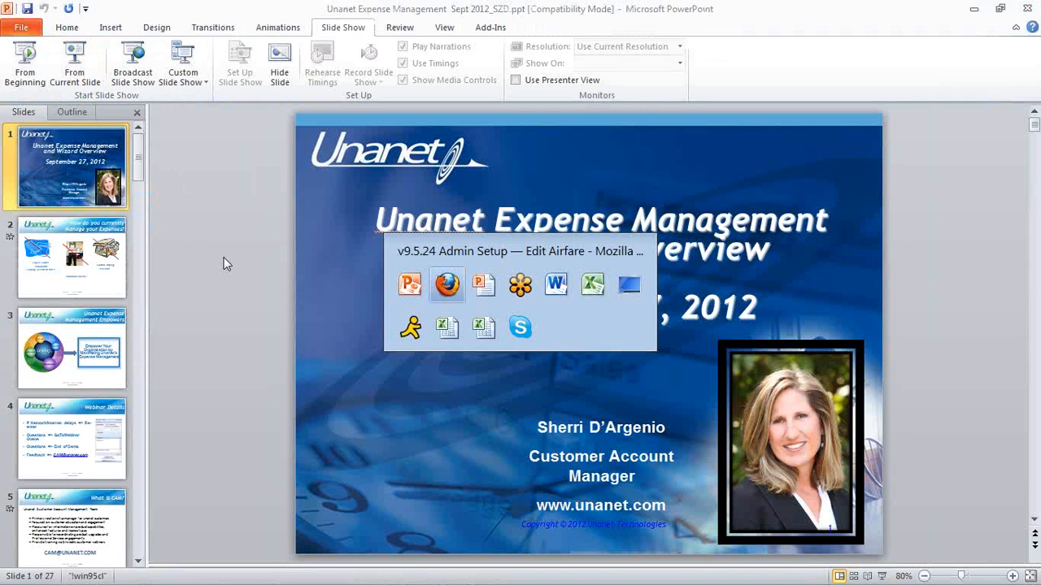
pyautogui.hotkey('alt', 'Tab')
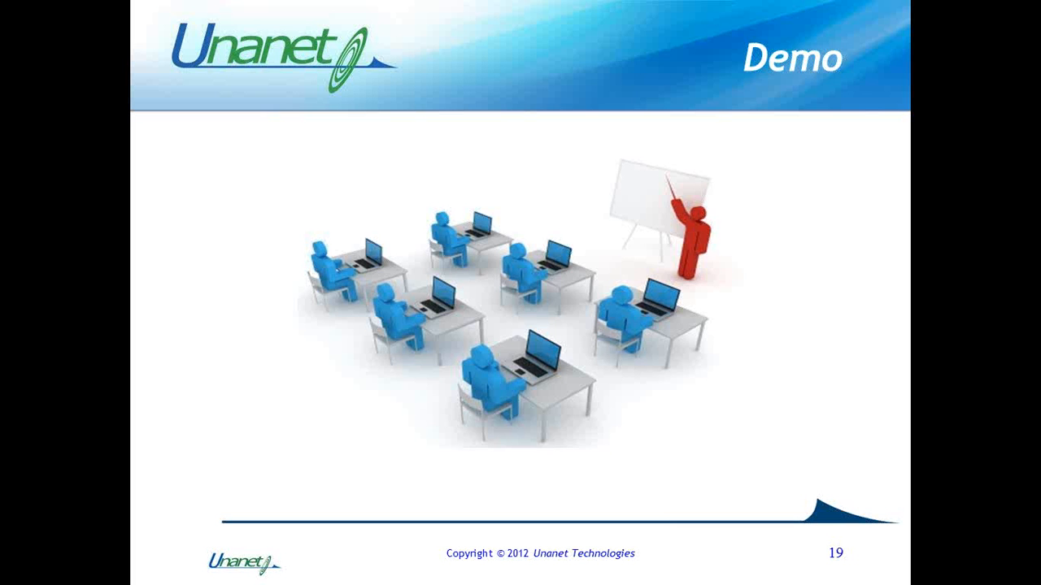
pyautogui.press('Right')
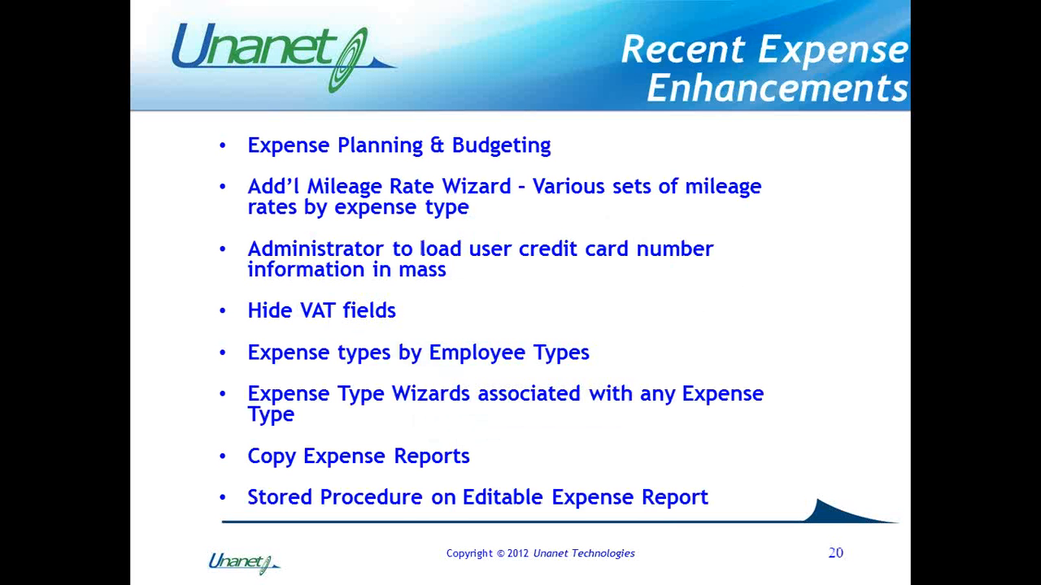